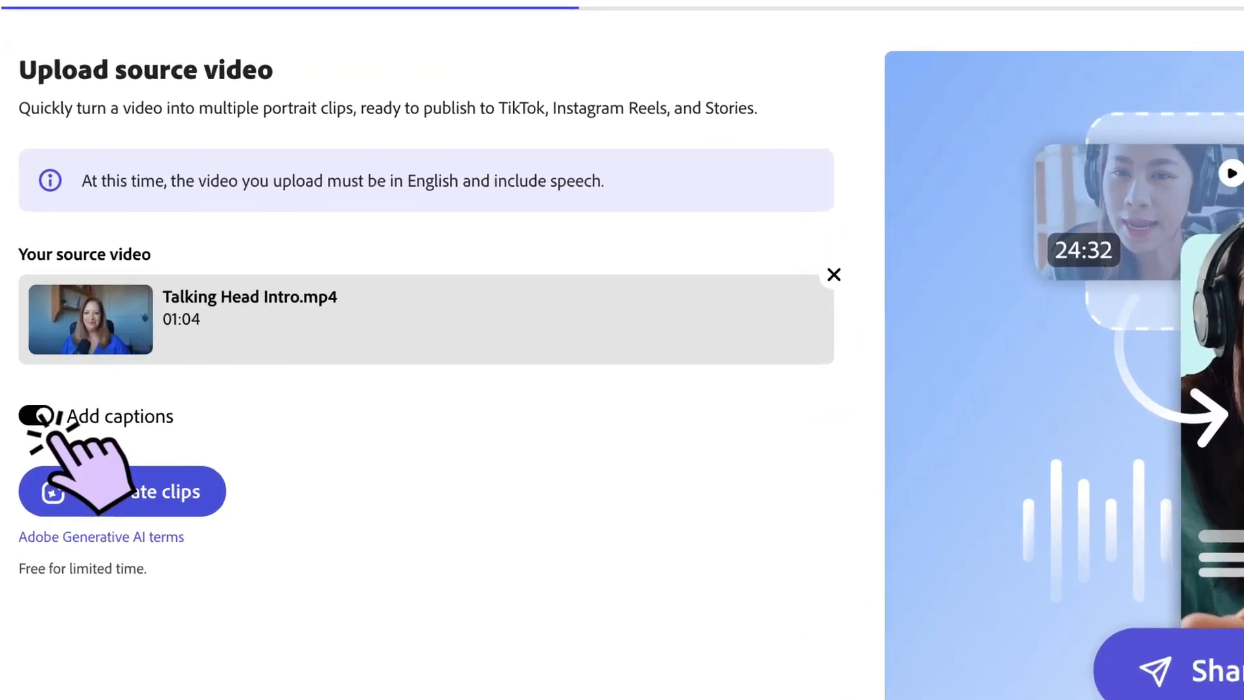
Enable captions for the Talking Head Intro.mp4 source video and generate the clips.
{"action": "left_click", "coordinate": [48, 394]}
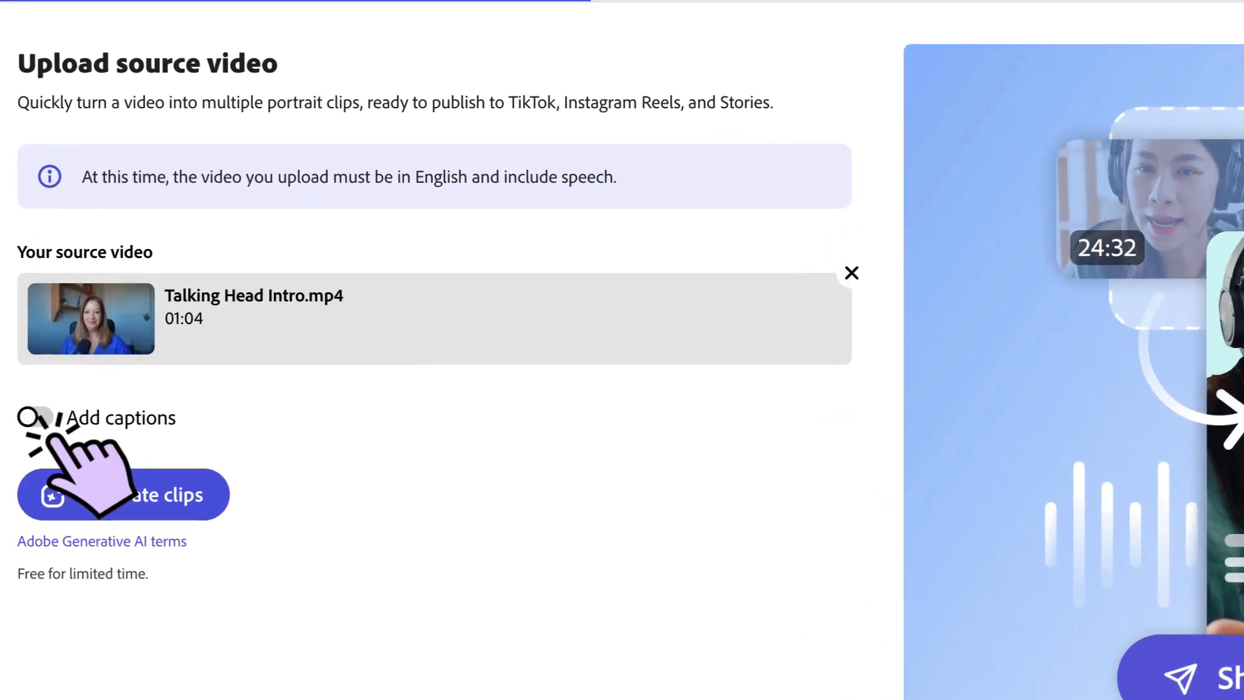
{"action": "left_click", "coordinate": [35, 416]}
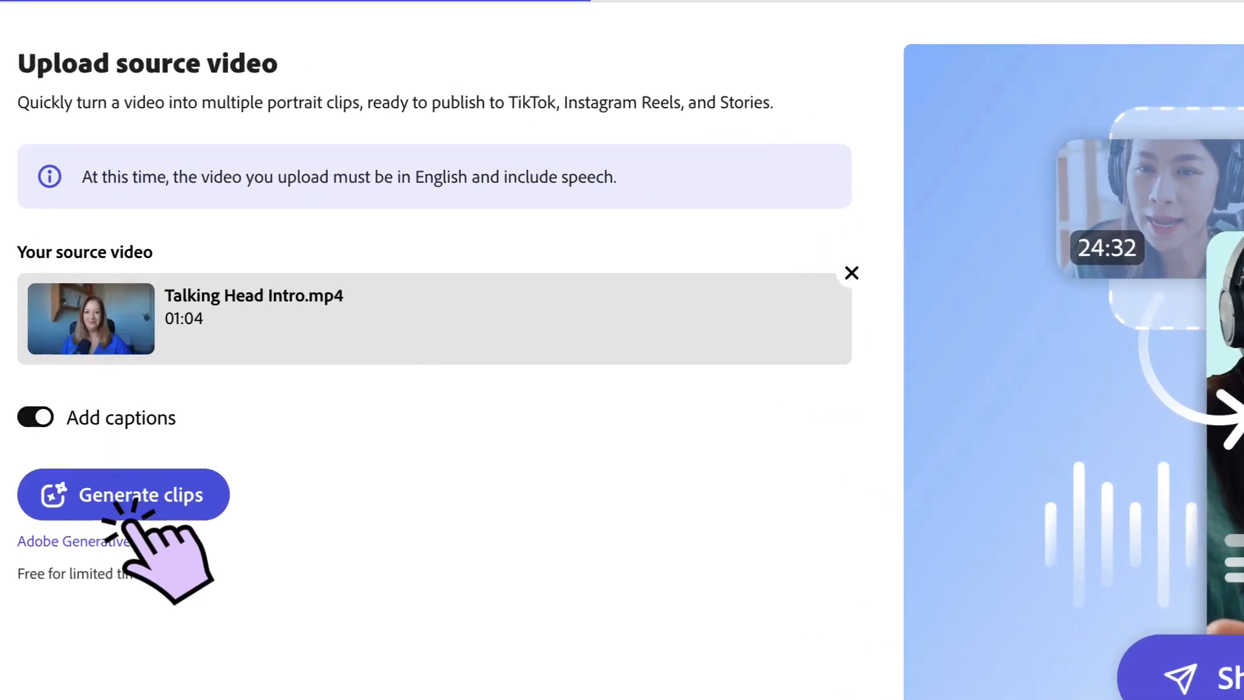
{"action": "left_click", "coordinate": [127, 508]}
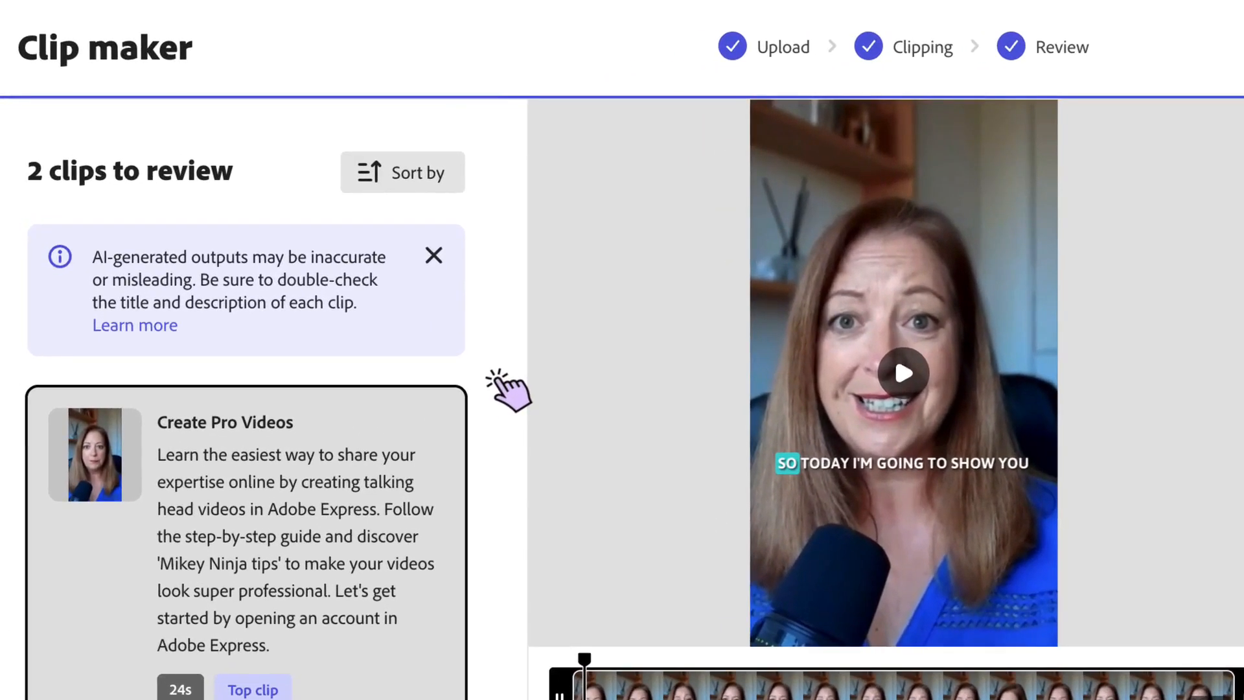
Review the generated clips with their descriptions and select the Boost Your Brand clip.
{"action": "scroll", "coordinate": [395, 332], "scroll_direction": "down", "scroll_amount": 3}
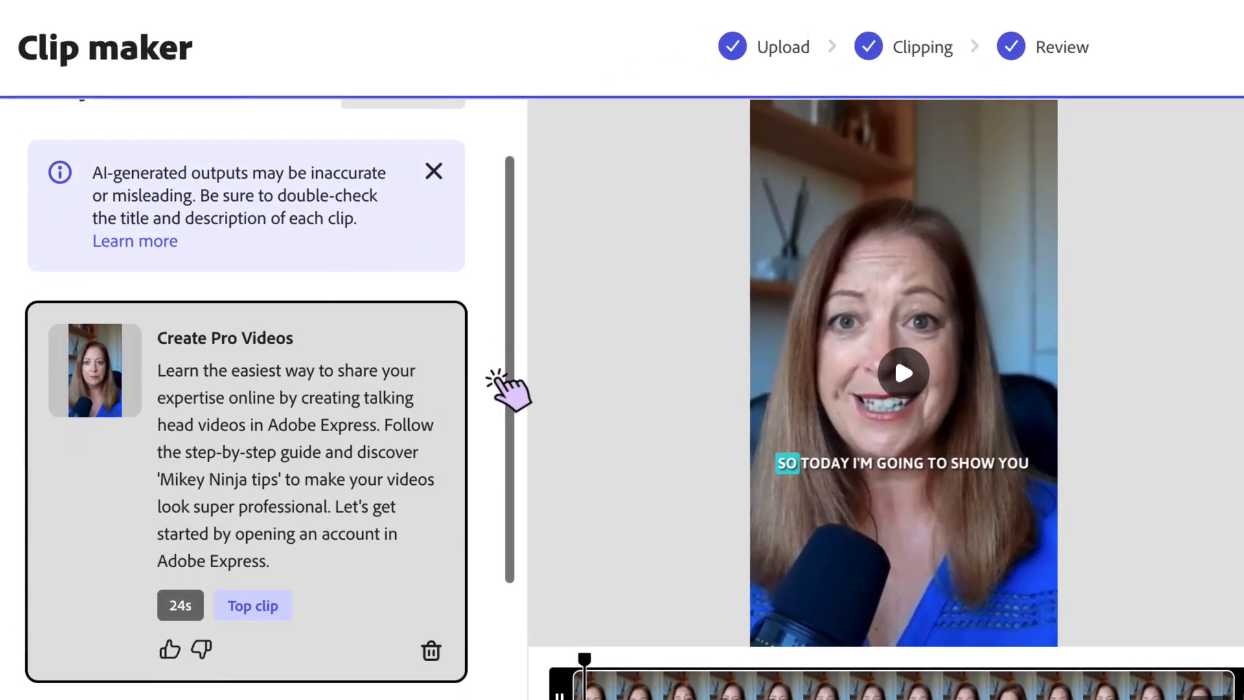
{"action": "scroll", "coordinate": [509, 389], "scroll_direction": "down", "scroll_amount": 3}
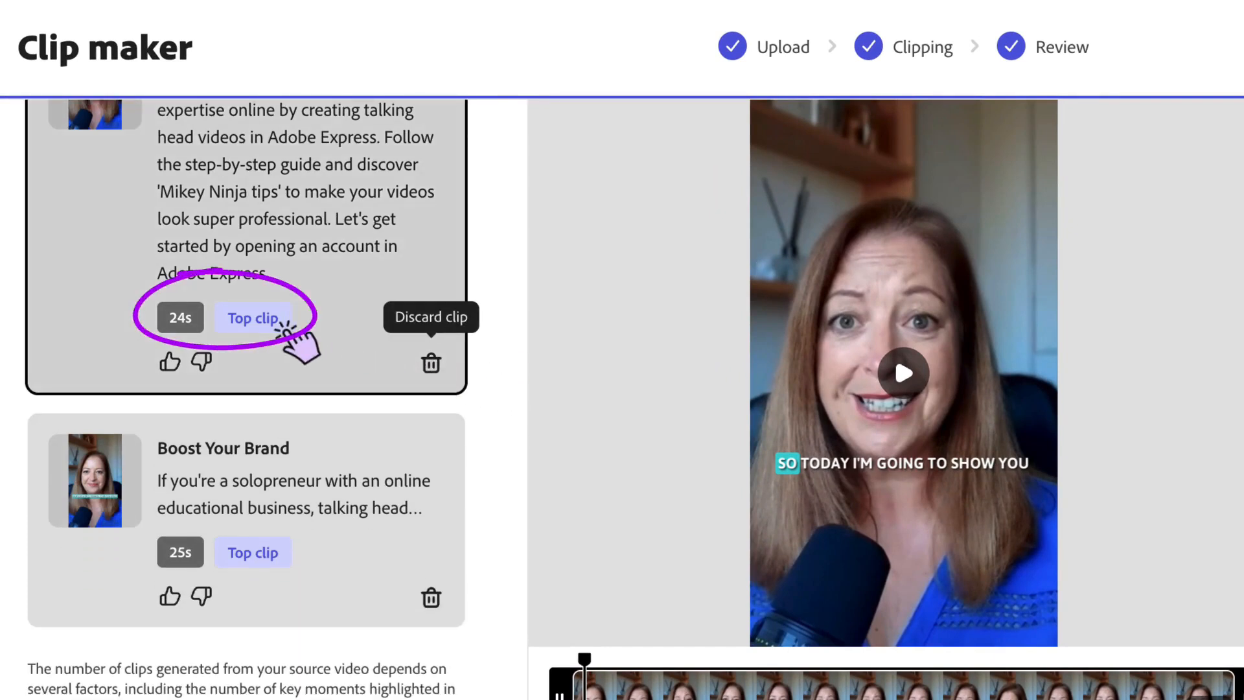
{"action": "scroll", "coordinate": [172, 209], "scroll_direction": "up", "scroll_amount": 6}
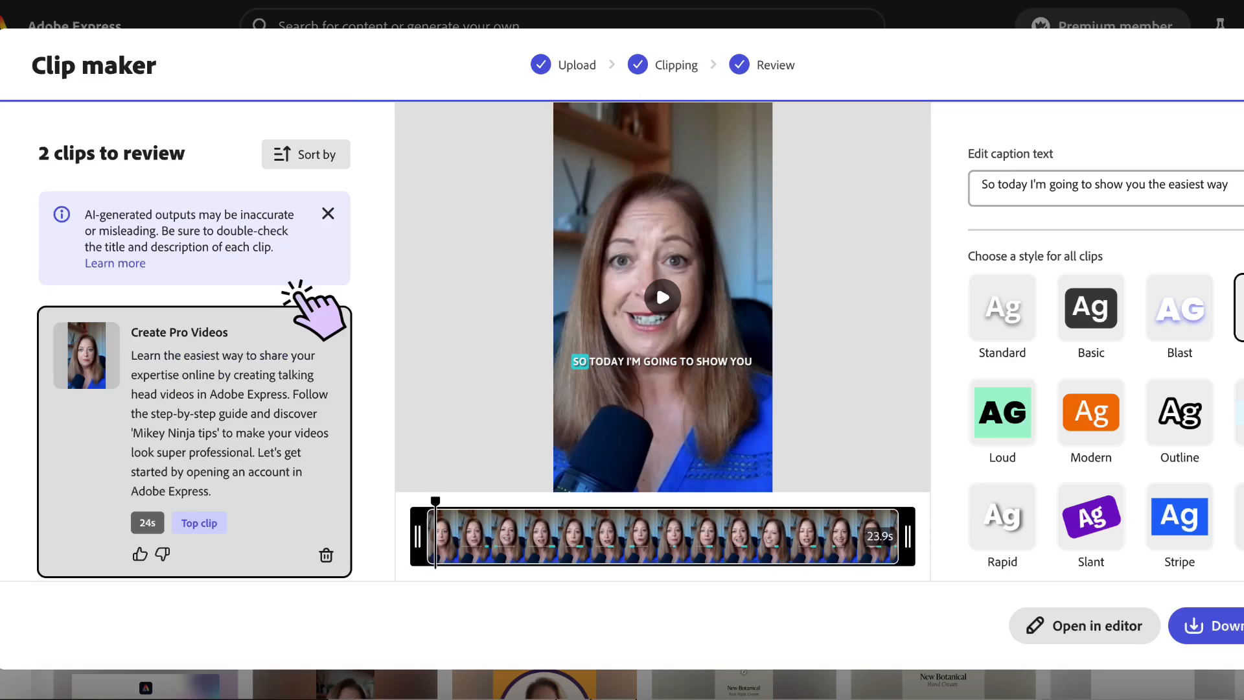
{"action": "scroll", "coordinate": [394, 365], "scroll_direction": "down", "scroll_amount": 4}
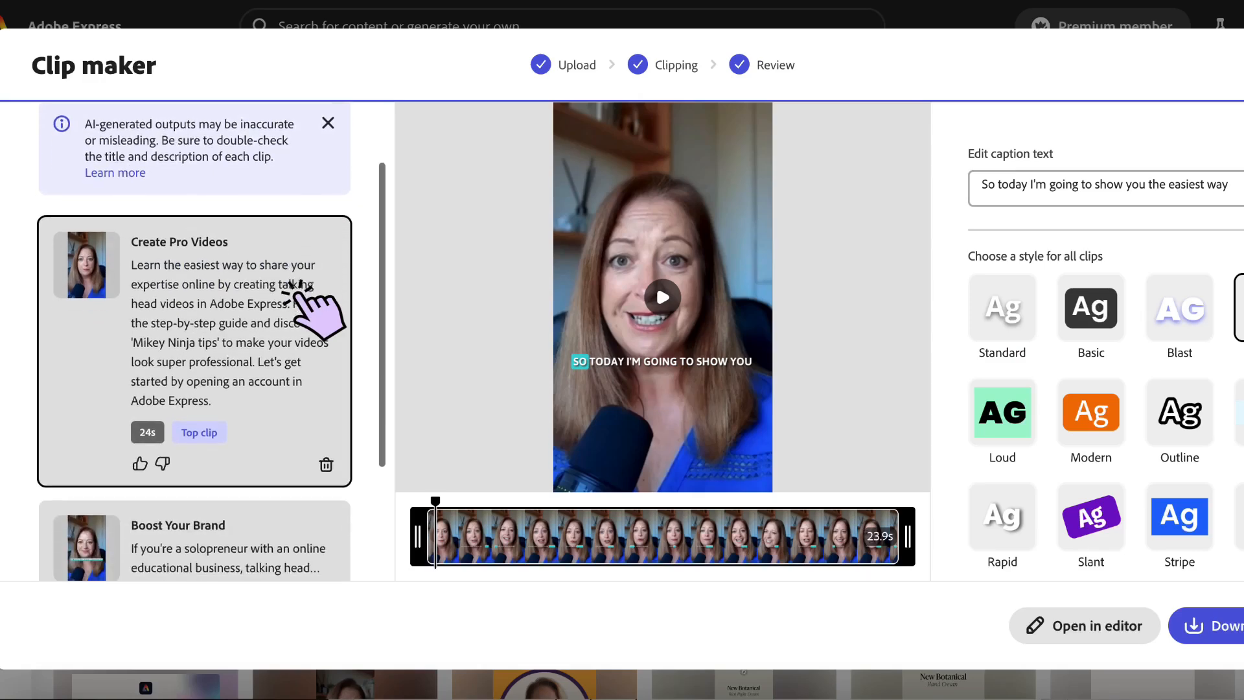
{"action": "scroll", "coordinate": [305, 298], "scroll_direction": "down", "scroll_amount": 2}
{"action": "left_click", "coordinate": [294, 382]}
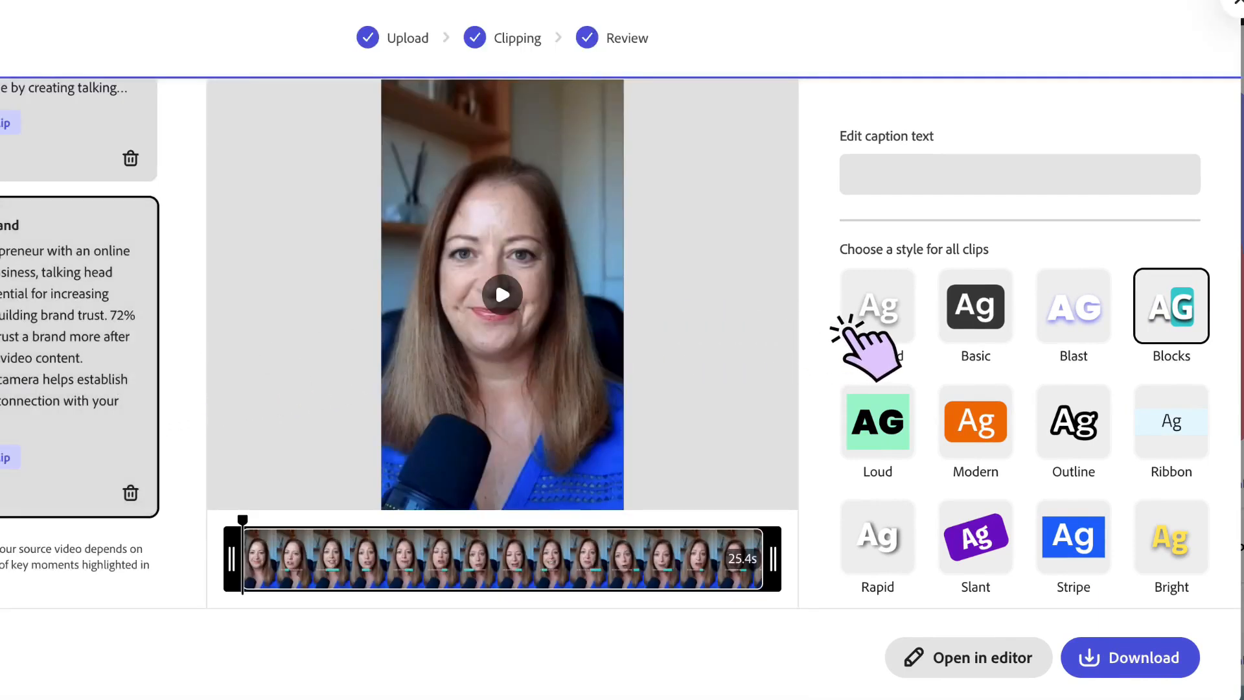
Turn on custom colors for the Blocks caption style and choose a purple shadow color.
{"action": "scroll", "coordinate": [849, 329], "scroll_direction": "down", "scroll_amount": 2}
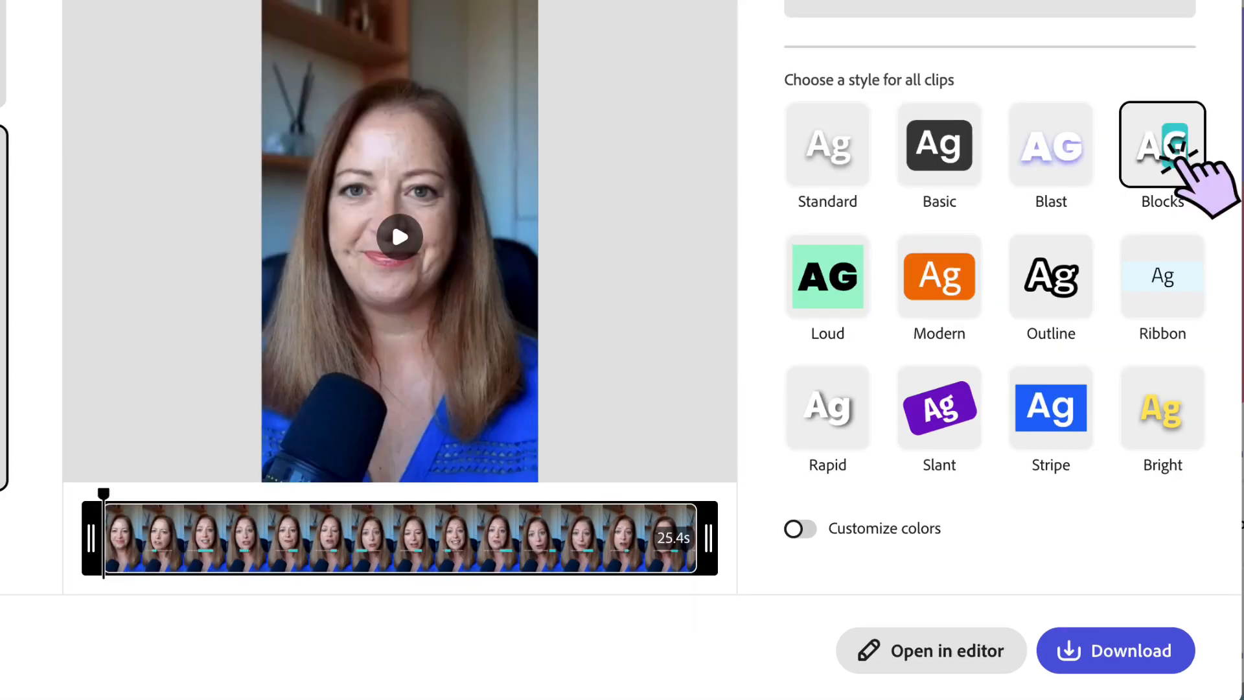
{"action": "left_click", "coordinate": [910, 527]}
{"action": "scroll", "coordinate": [912, 531], "scroll_direction": "down", "scroll_amount": 1}
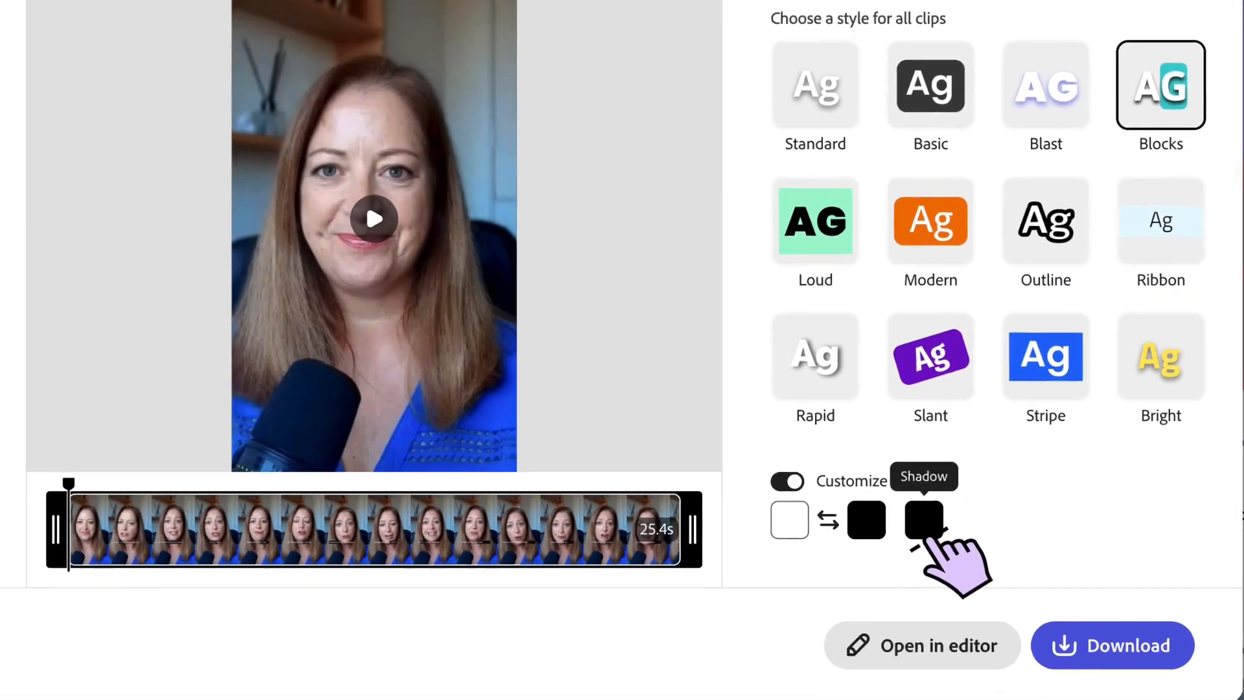
{"action": "left_click", "coordinate": [926, 534]}
{"action": "left_click", "coordinate": [1142, 348]}
{"action": "left_click_drag", "start_coordinate": [1191, 401], "coordinate": [1160, 400]}
{"action": "left_click", "coordinate": [788, 437]}
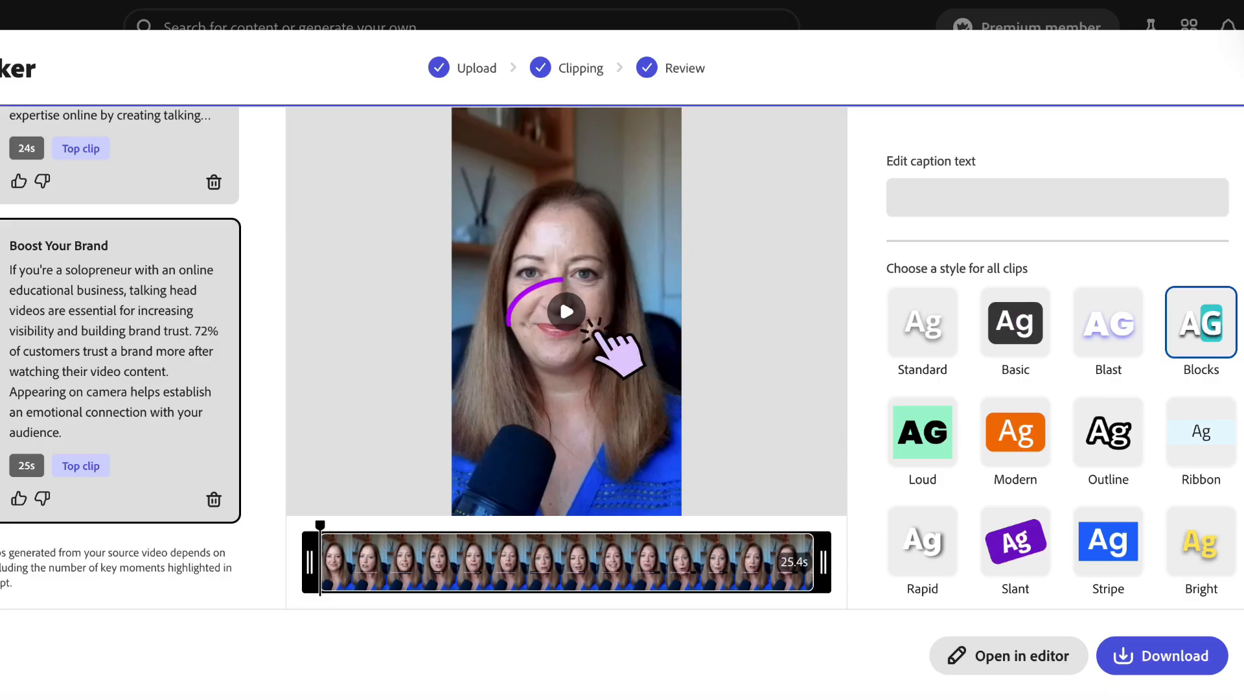
Play the Boost Your Brand clip and retype the end of its "talking head videos are a perfect way" caption.
{"action": "left_click", "coordinate": [567, 312]}
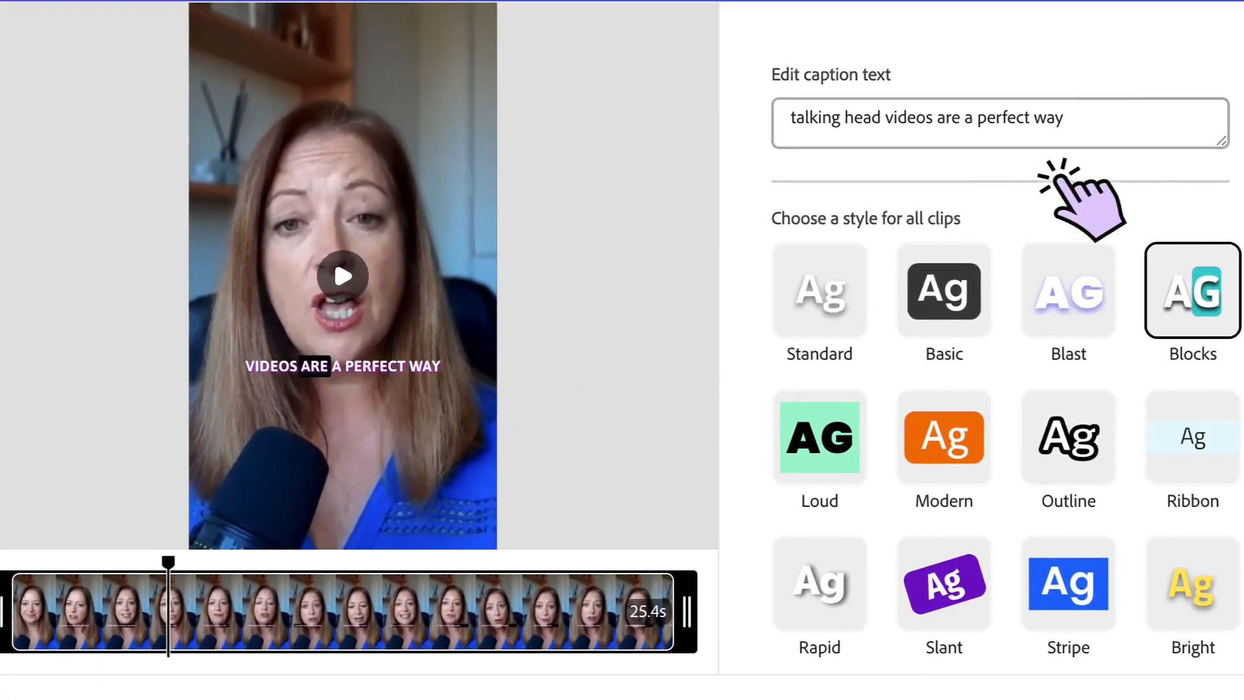
{"action": "left_click", "coordinate": [1119, 187]}
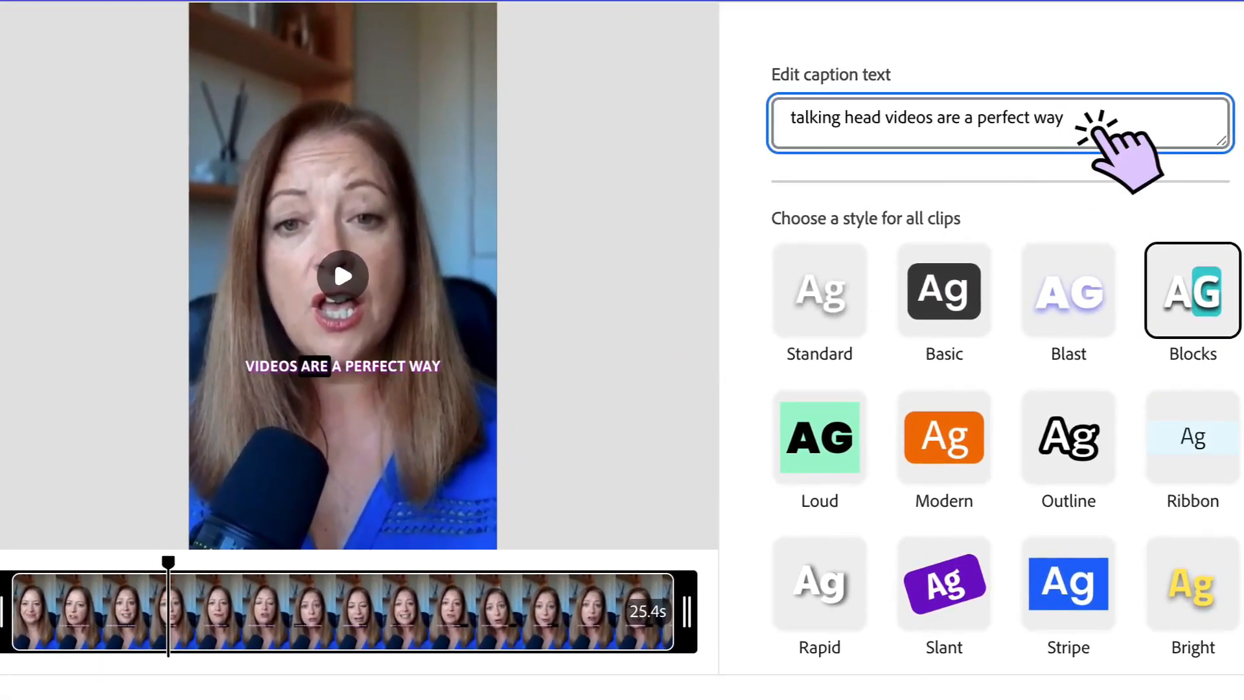
{"action": "key", "text": "BackSpace"}
{"action": "key", "text": "BackSpace"}
{"action": "key", "text": "BackSpace"}
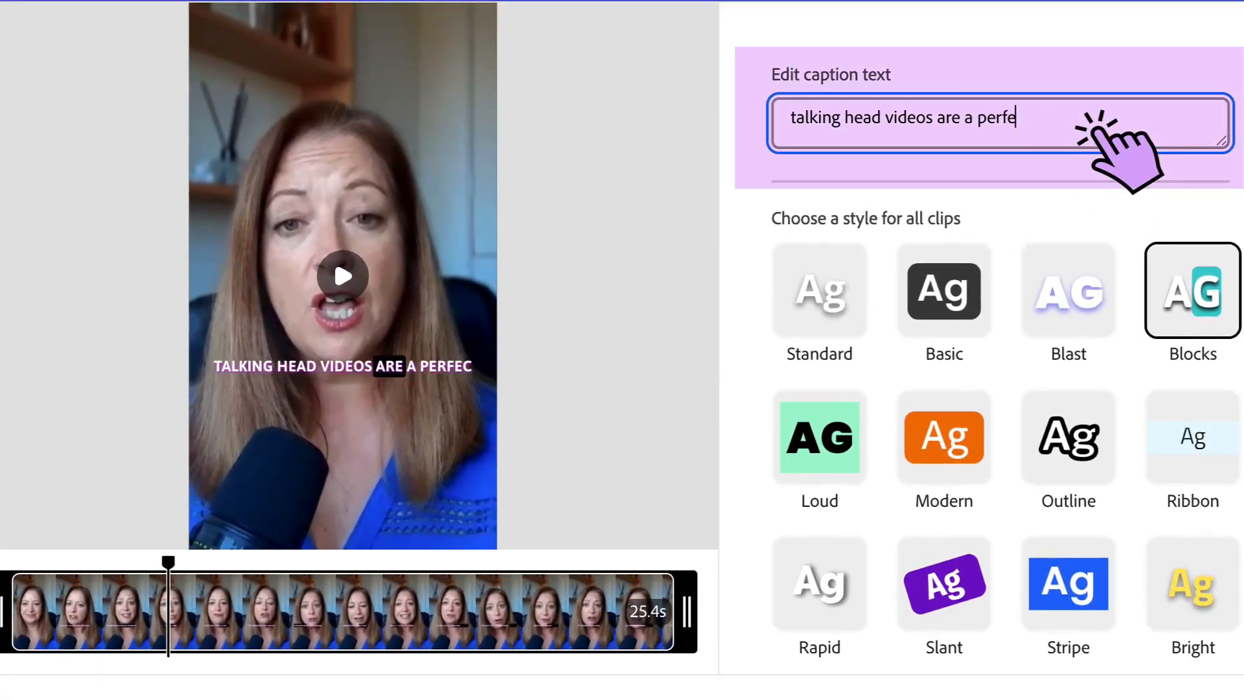
{"action": "type", "text": "ect"}
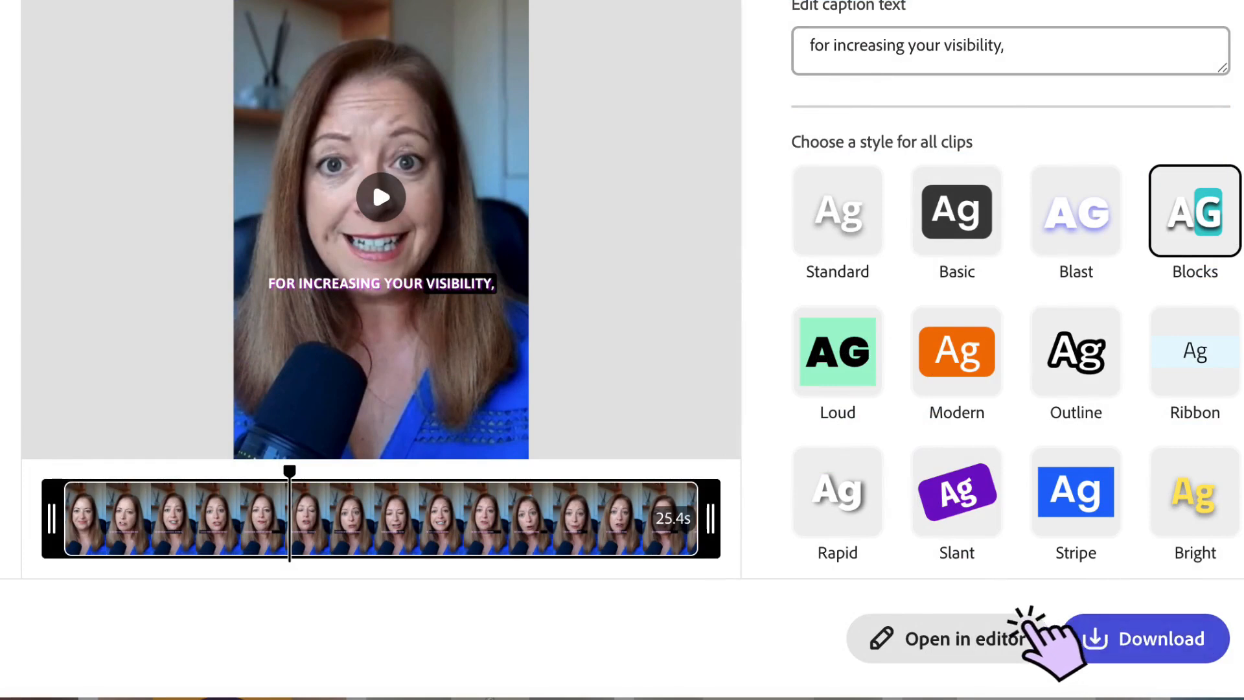
Open the clips in the editor, enter the Create Pro Videos page and close the Search panel.
{"action": "left_click", "coordinate": [957, 650]}
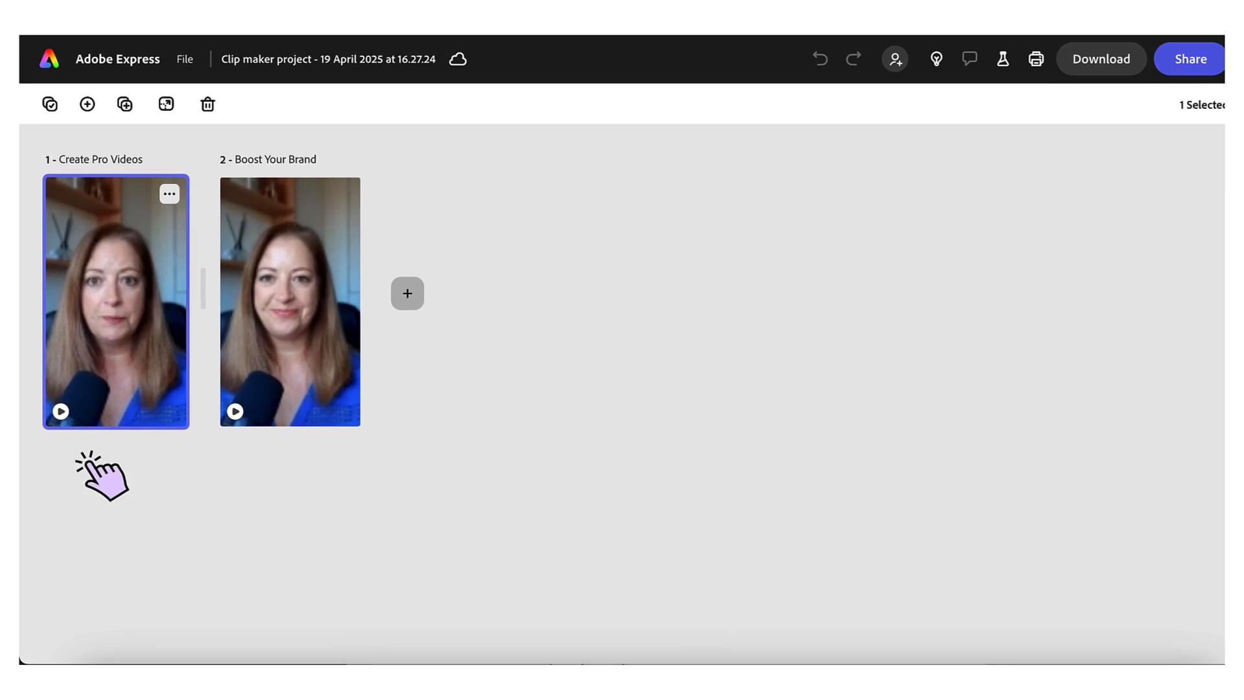
{"action": "left_click", "coordinate": [136, 289]}
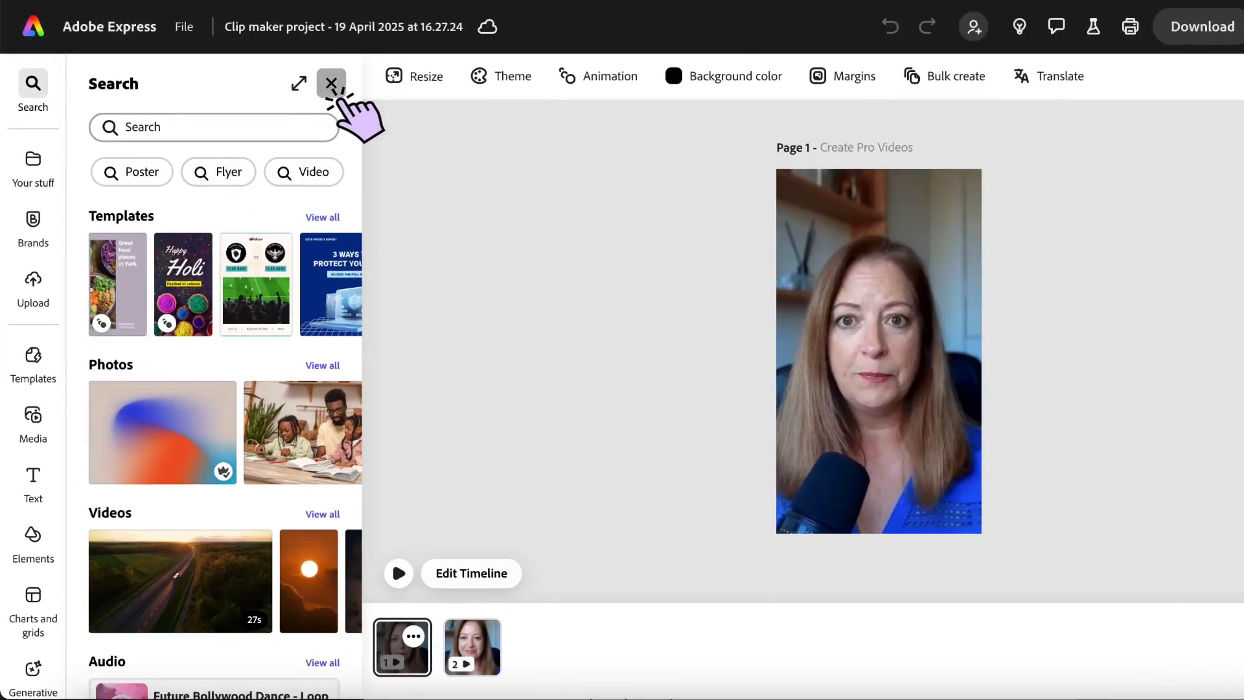
{"action": "left_click", "coordinate": [333, 85]}
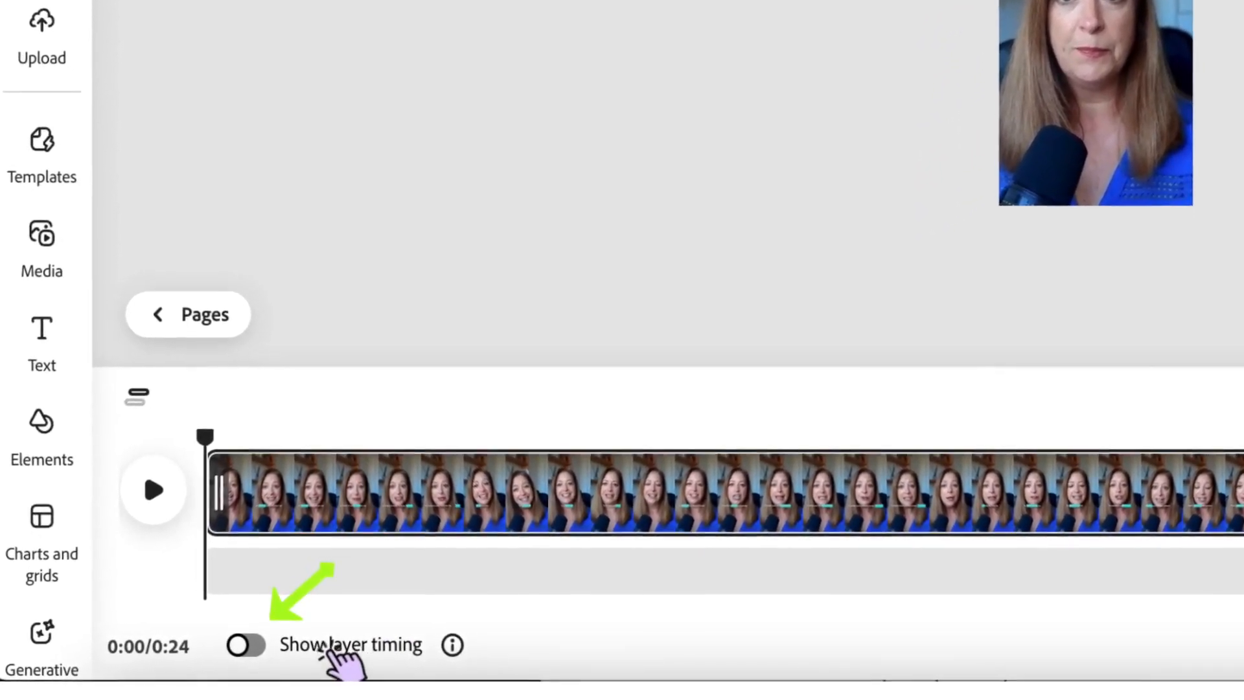
Show layer timing on the Create Pro Videos timeline and inspect the layers at its start.
{"action": "left_click", "coordinate": [246, 645]}
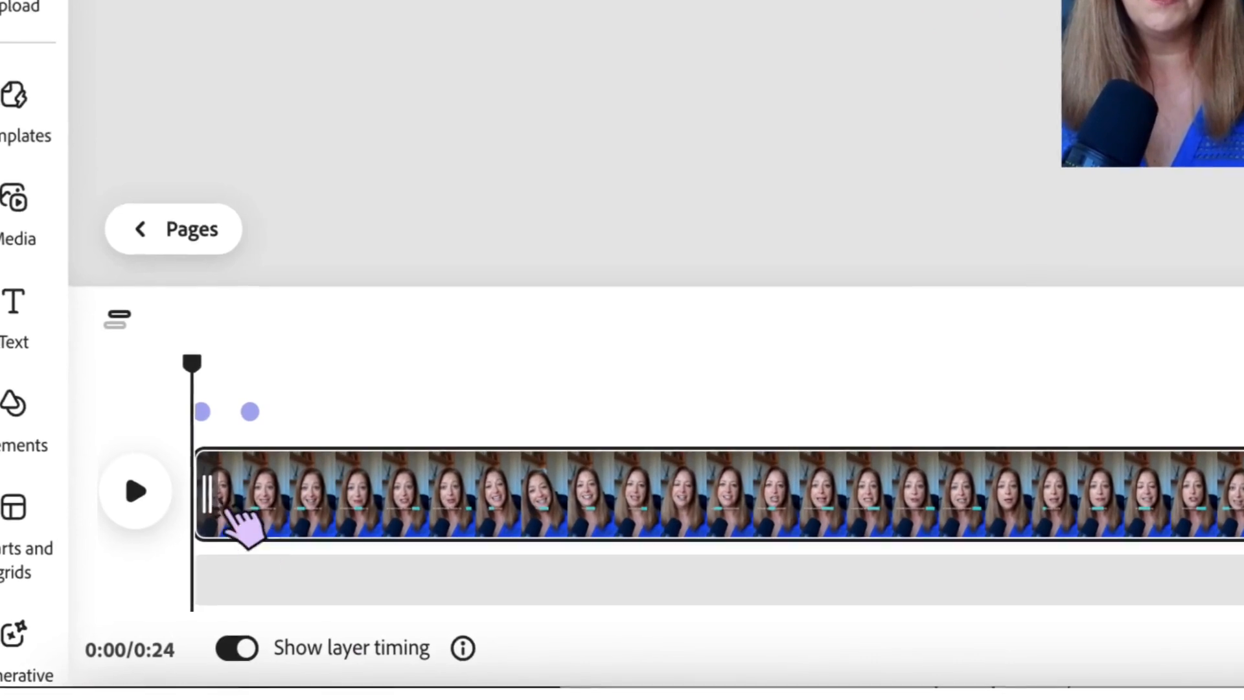
{"action": "mouse_move", "coordinate": [250, 415]}
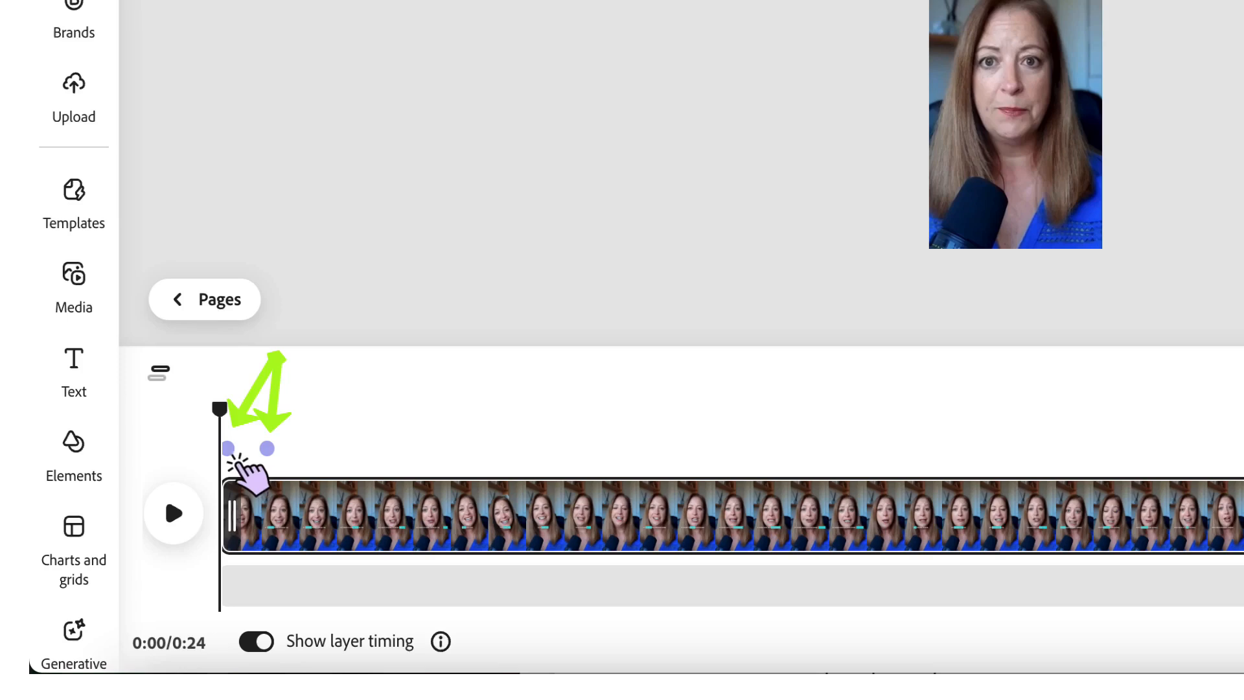
{"action": "mouse_move", "coordinate": [173, 372]}
{"action": "left_click", "coordinate": [231, 452]}
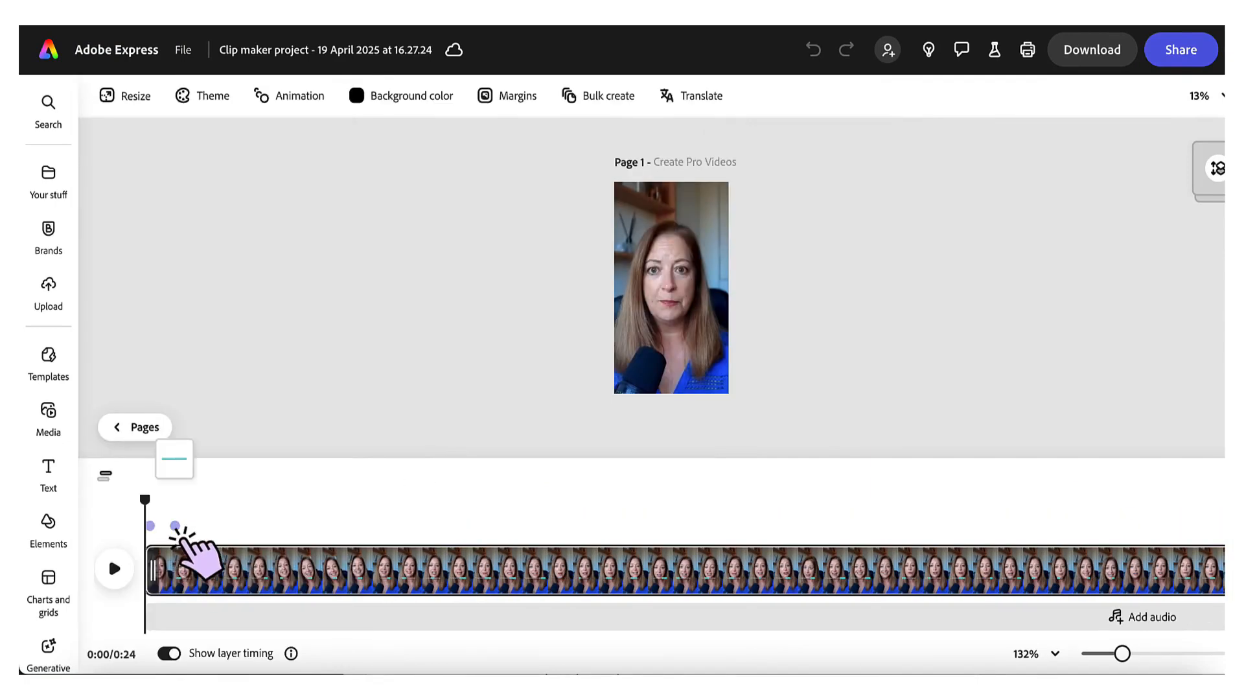
{"action": "left_click", "coordinate": [174, 526]}
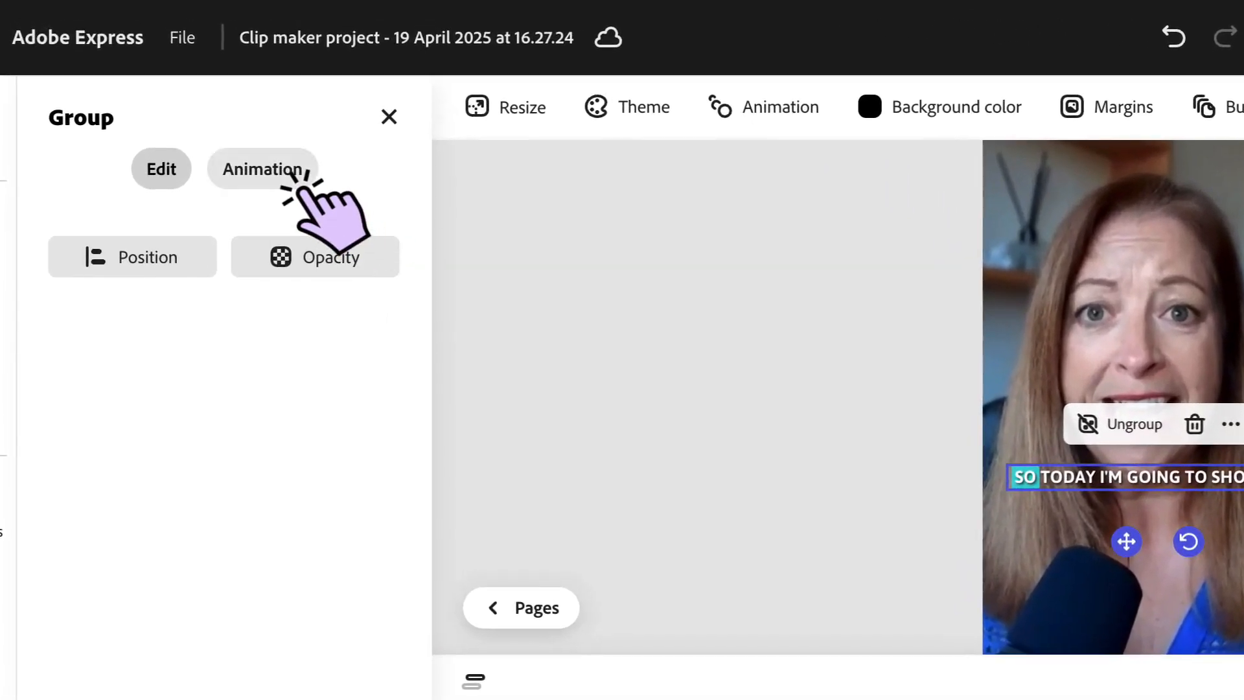
Look through the In, Loop and Out animation options for the first caption group.
{"action": "left_click", "coordinate": [285, 172]}
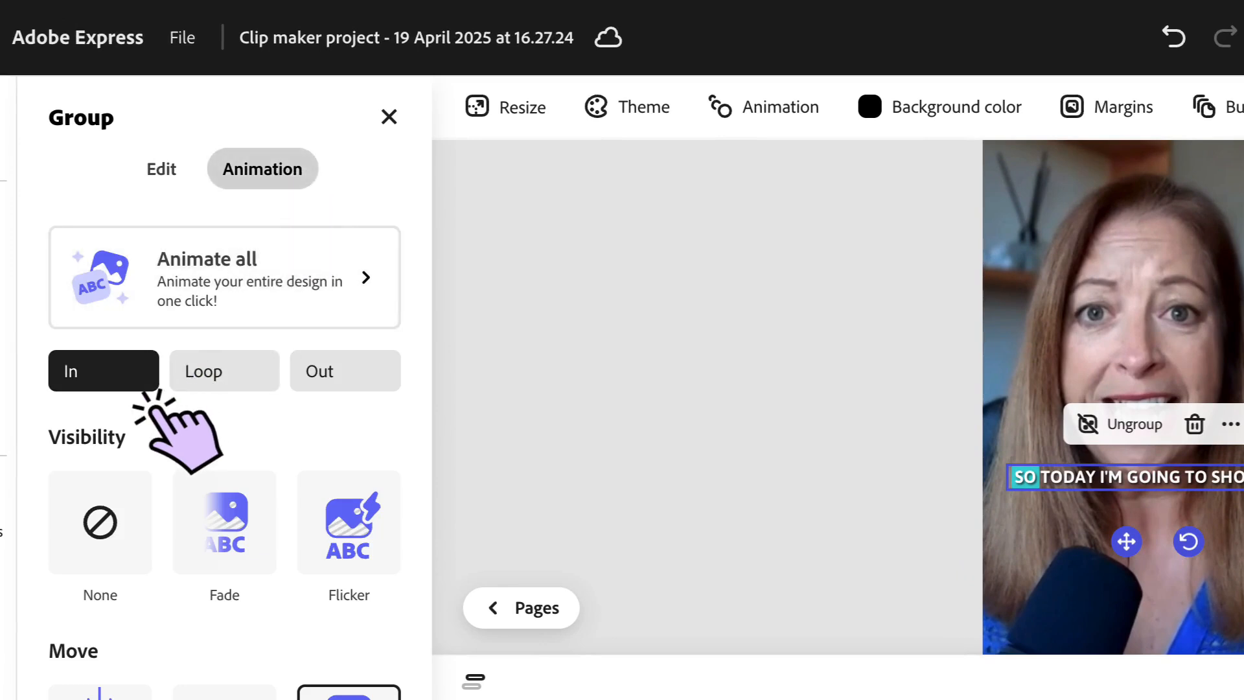
{"action": "scroll", "coordinate": [162, 414], "scroll_direction": "down", "scroll_amount": 7}
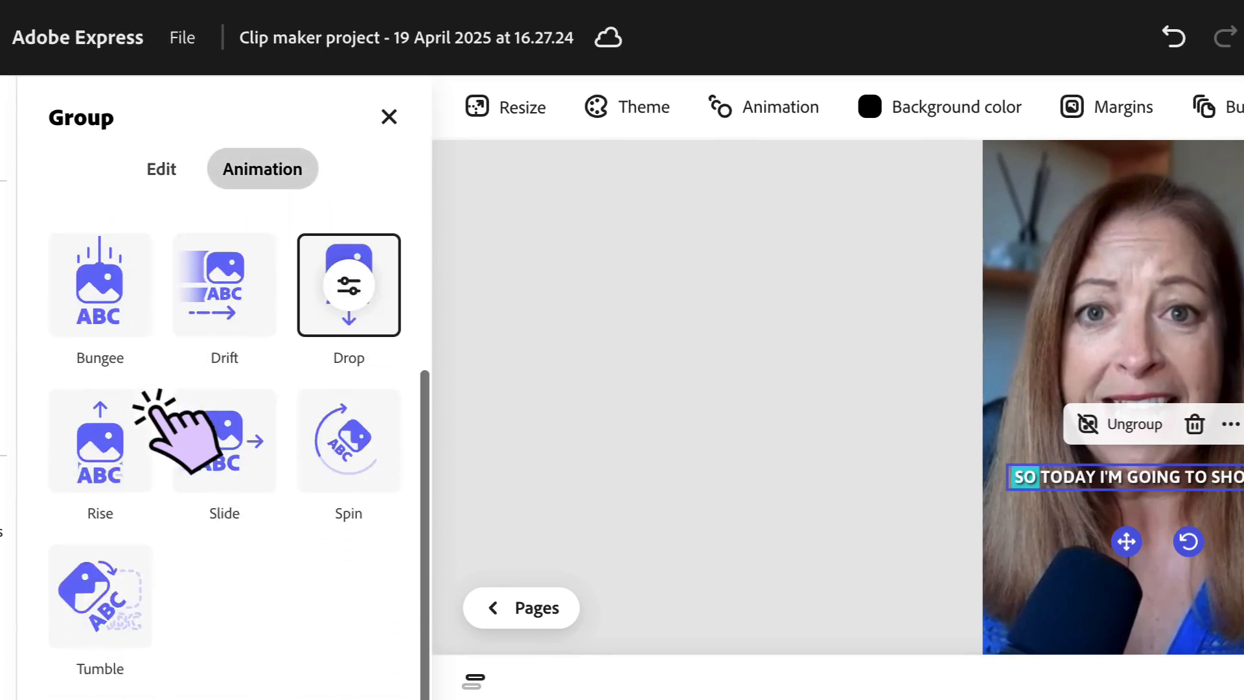
{"action": "left_click", "coordinate": [148, 415]}
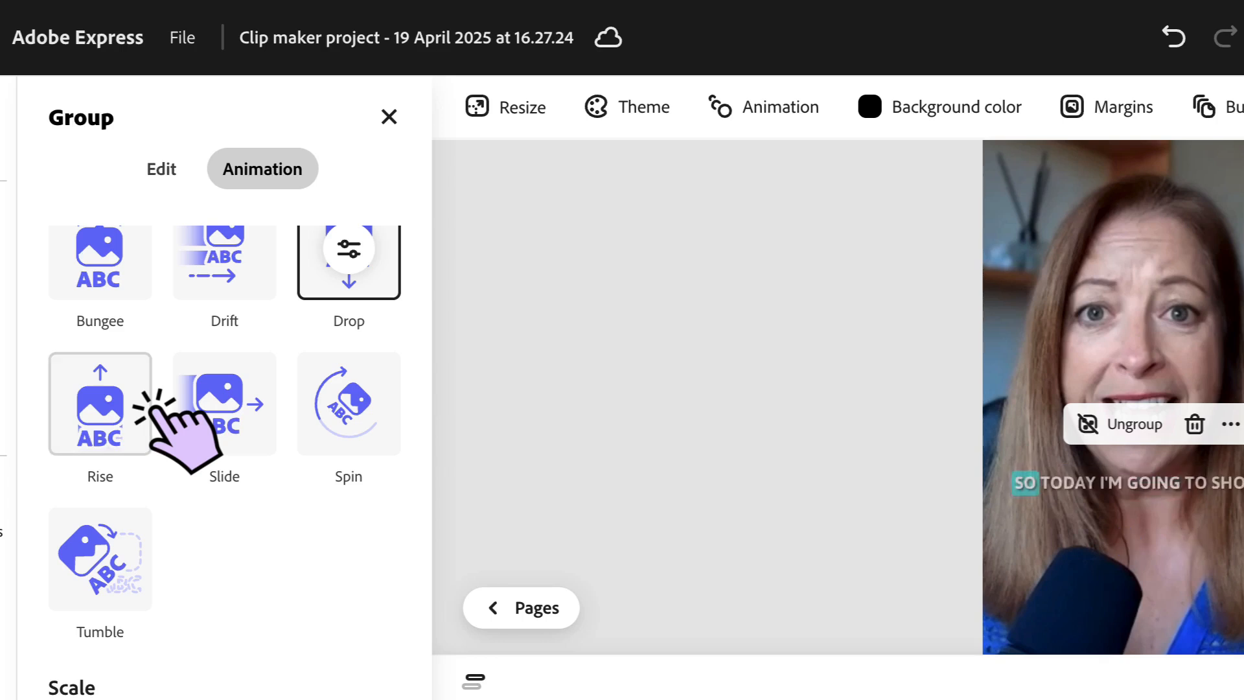
{"action": "scroll", "coordinate": [156, 454], "scroll_direction": "up", "scroll_amount": 7}
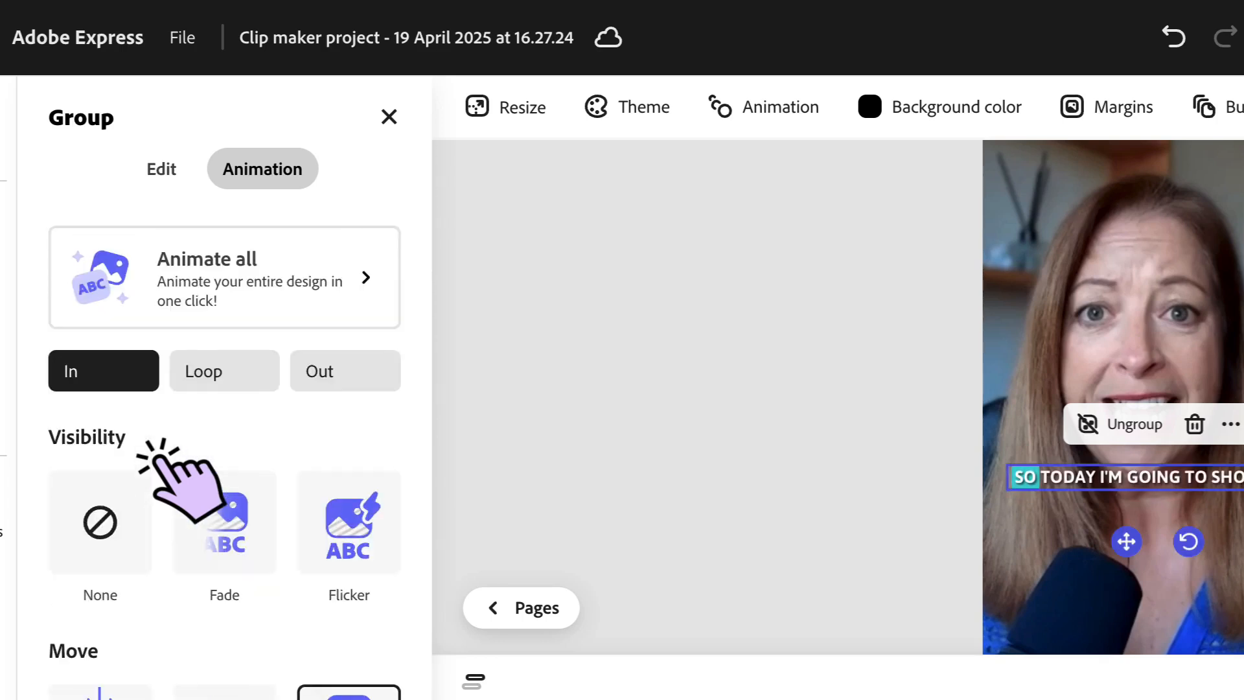
{"action": "left_click", "coordinate": [109, 404]}
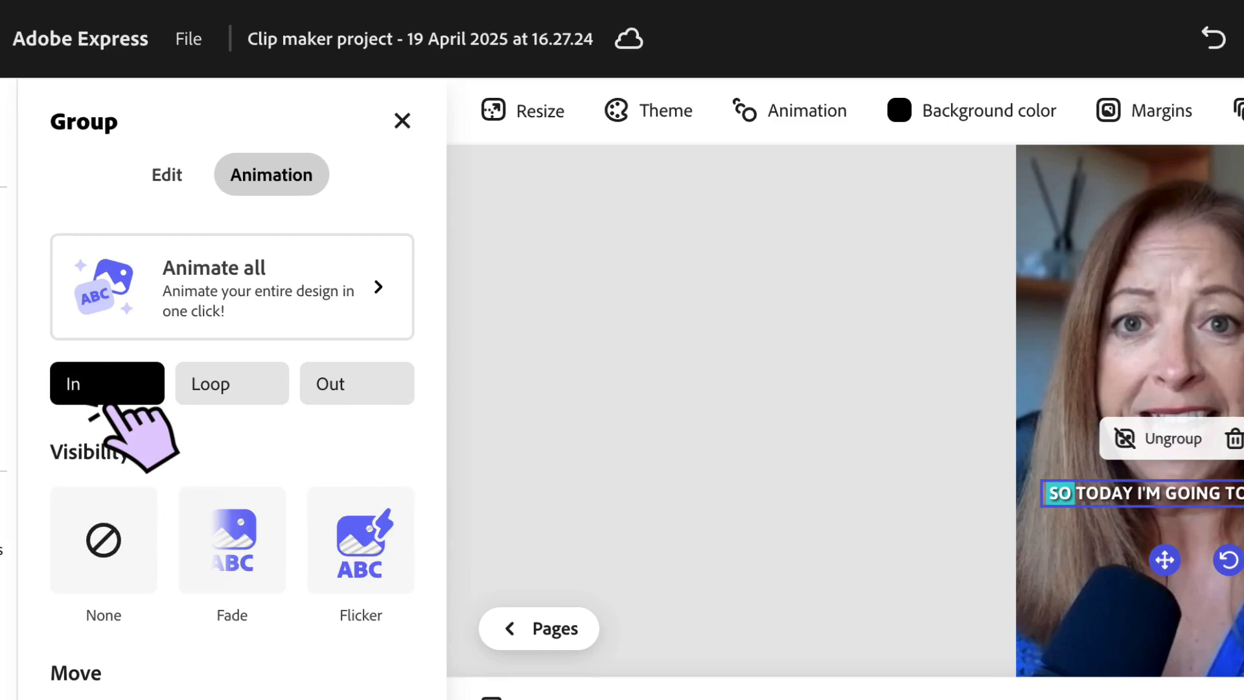
{"action": "left_click", "coordinate": [222, 387]}
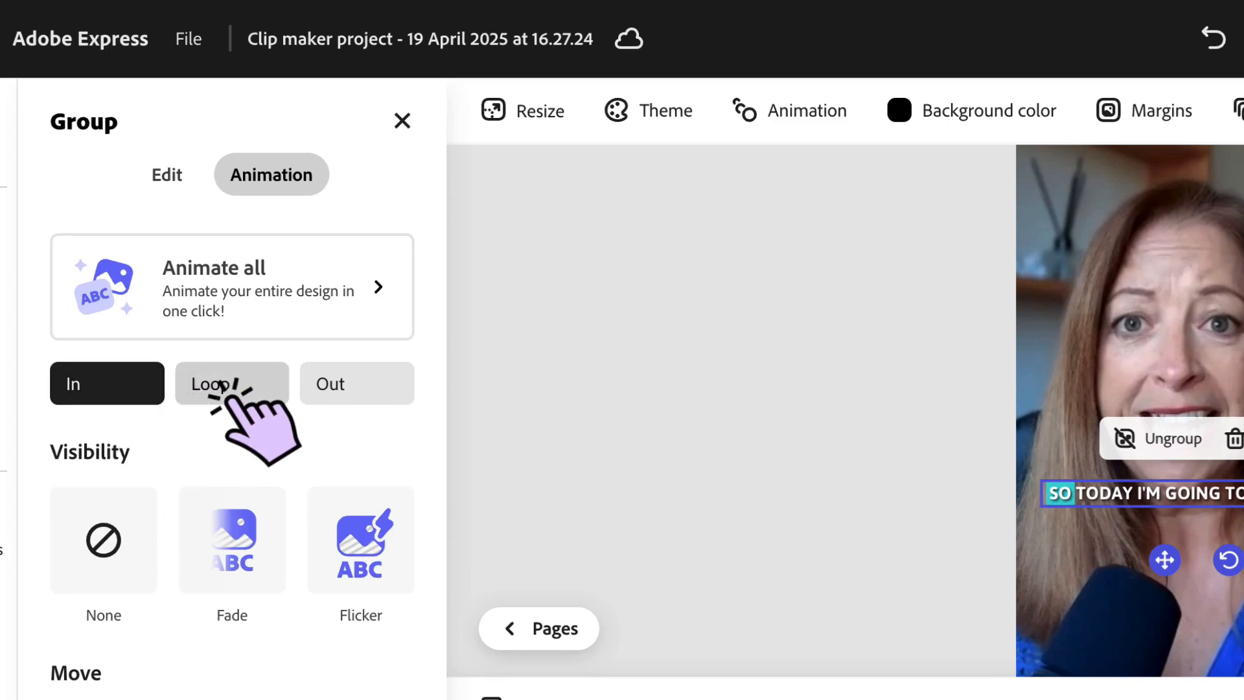
{"action": "left_click", "coordinate": [343, 391]}
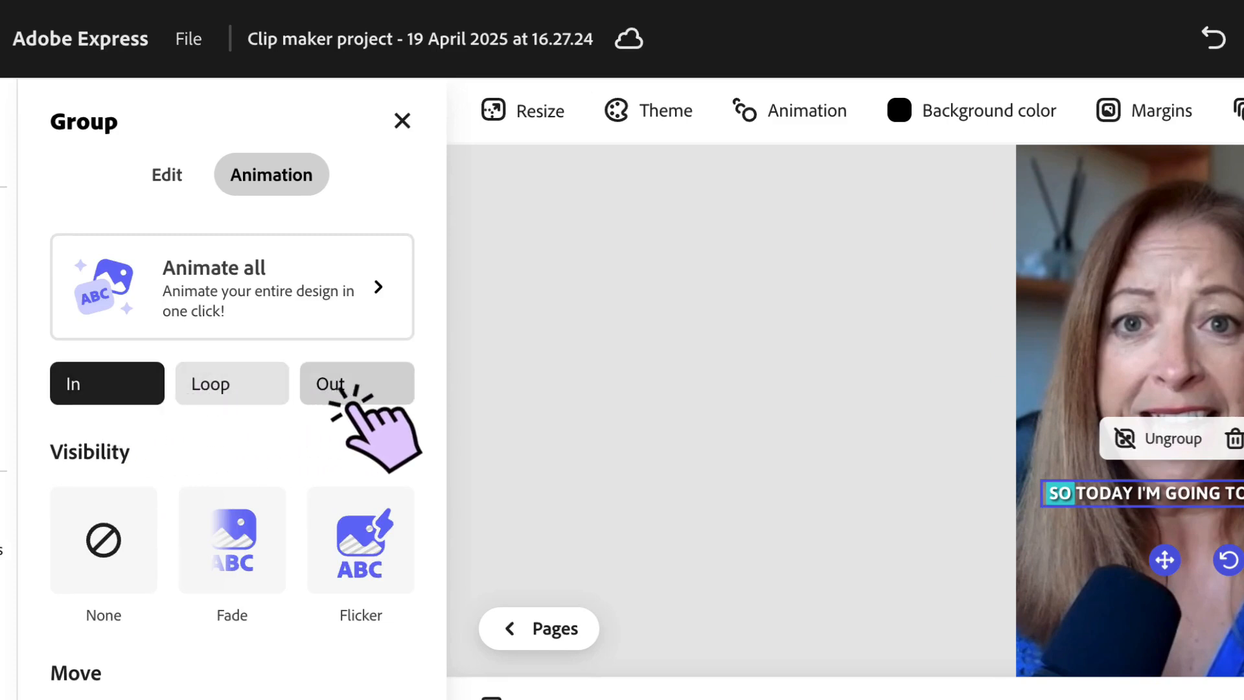
Preview entrance animations for the "So today I'm going to show you" caption group and apply Drift.
{"action": "left_click", "coordinate": [366, 557]}
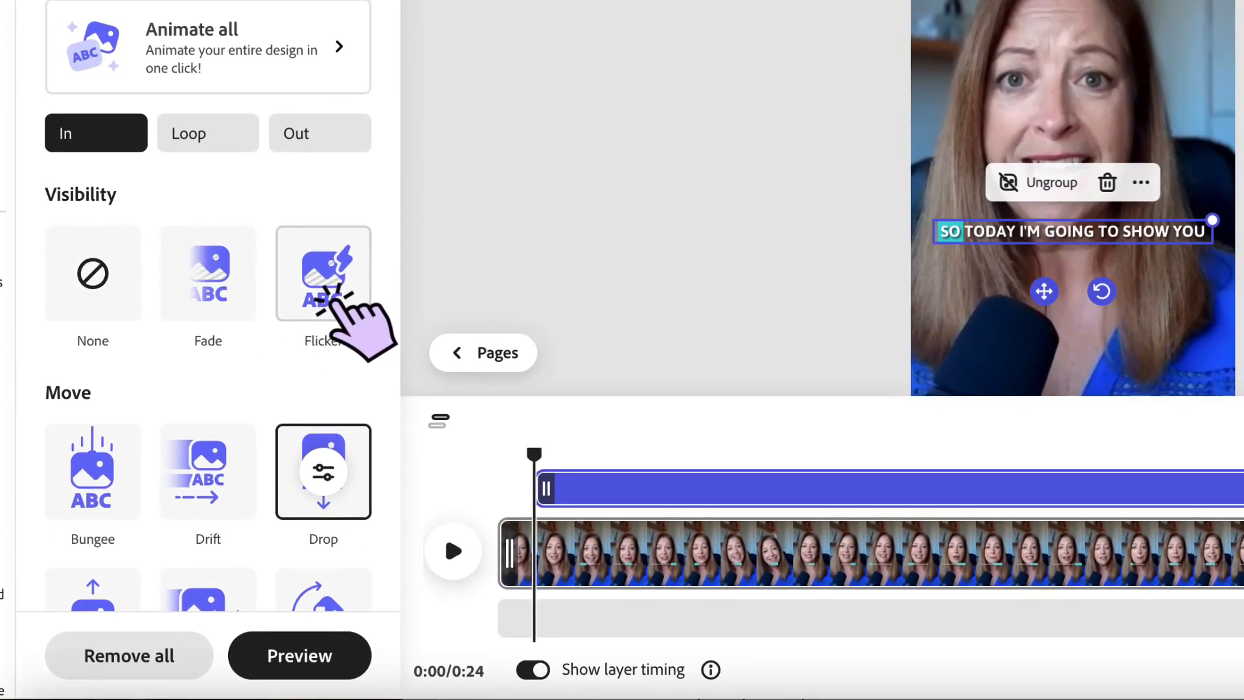
{"action": "left_click", "coordinate": [194, 518]}
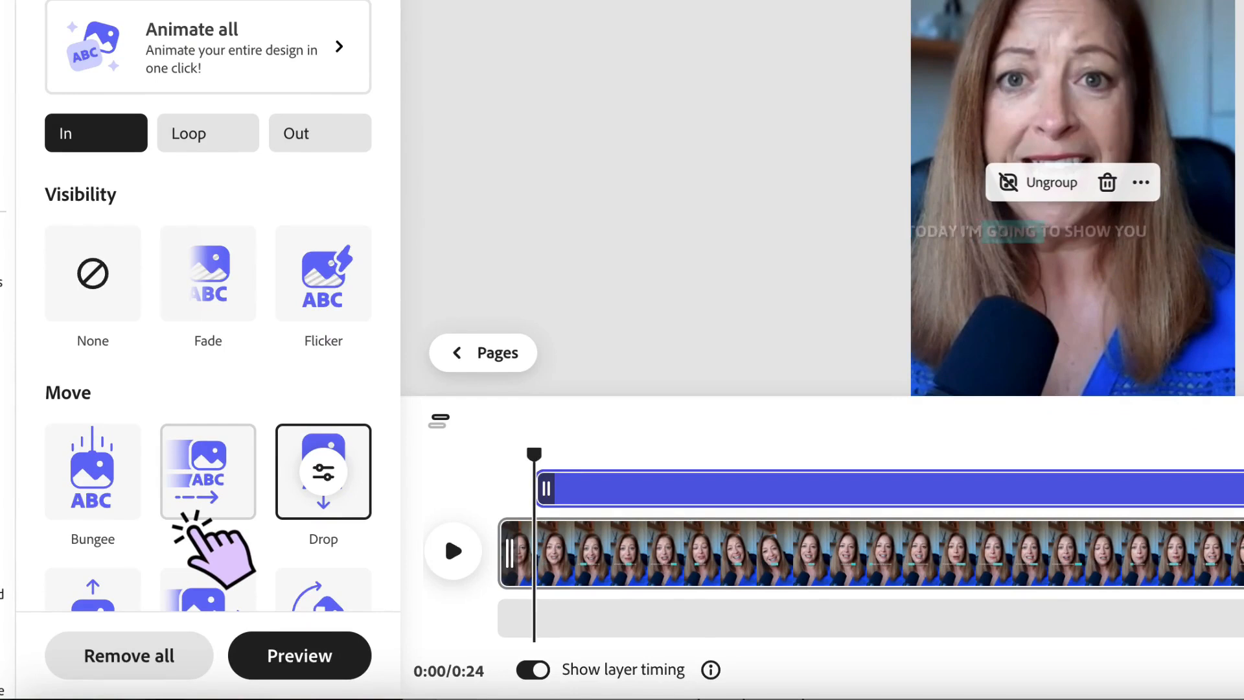
{"action": "left_click", "coordinate": [219, 488]}
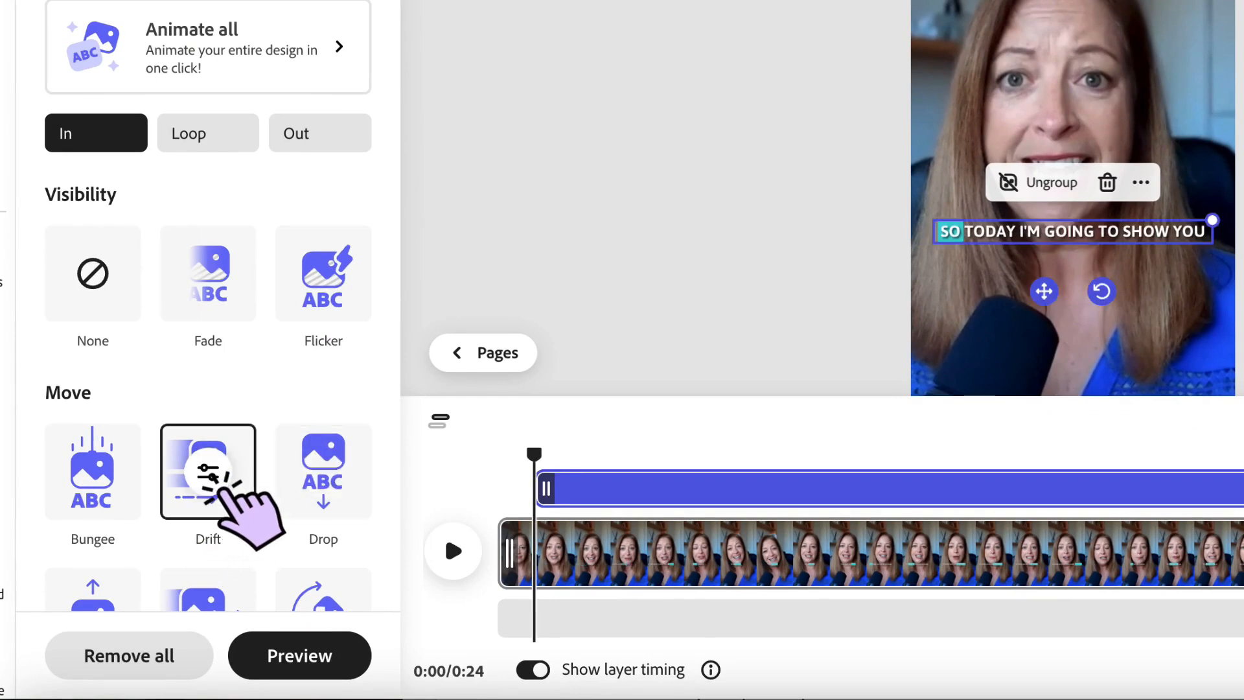
Customize the Drift entrance with a 1.48 s duration, Smooth personality, Fade kept on, and the start-outside-page option.
{"action": "left_click", "coordinate": [214, 478]}
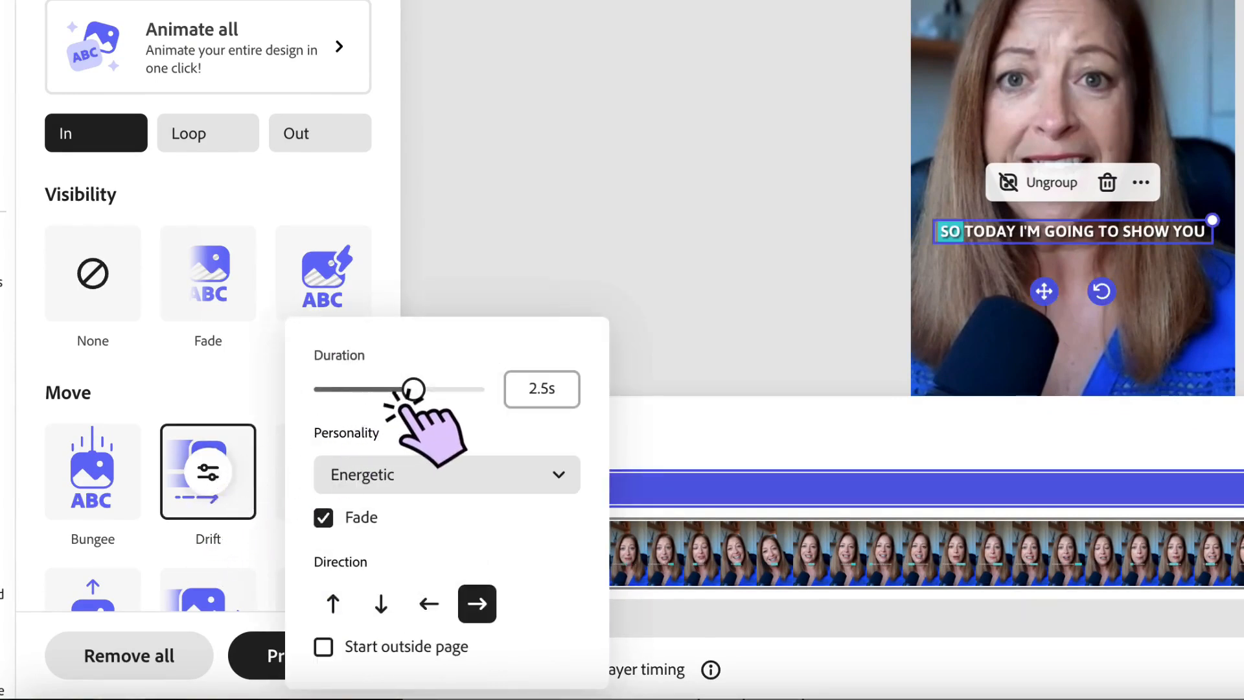
{"action": "left_click_drag", "start_coordinate": [412, 388], "coordinate": [372, 388]}
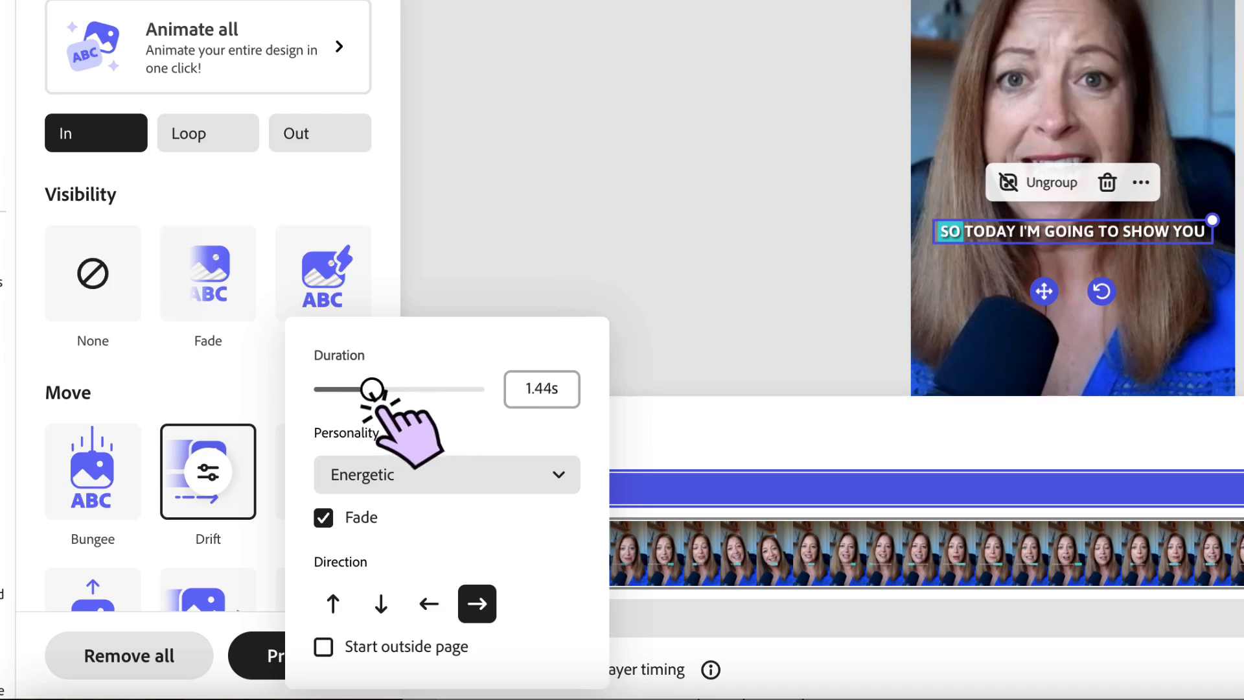
{"action": "left_click", "coordinate": [389, 471]}
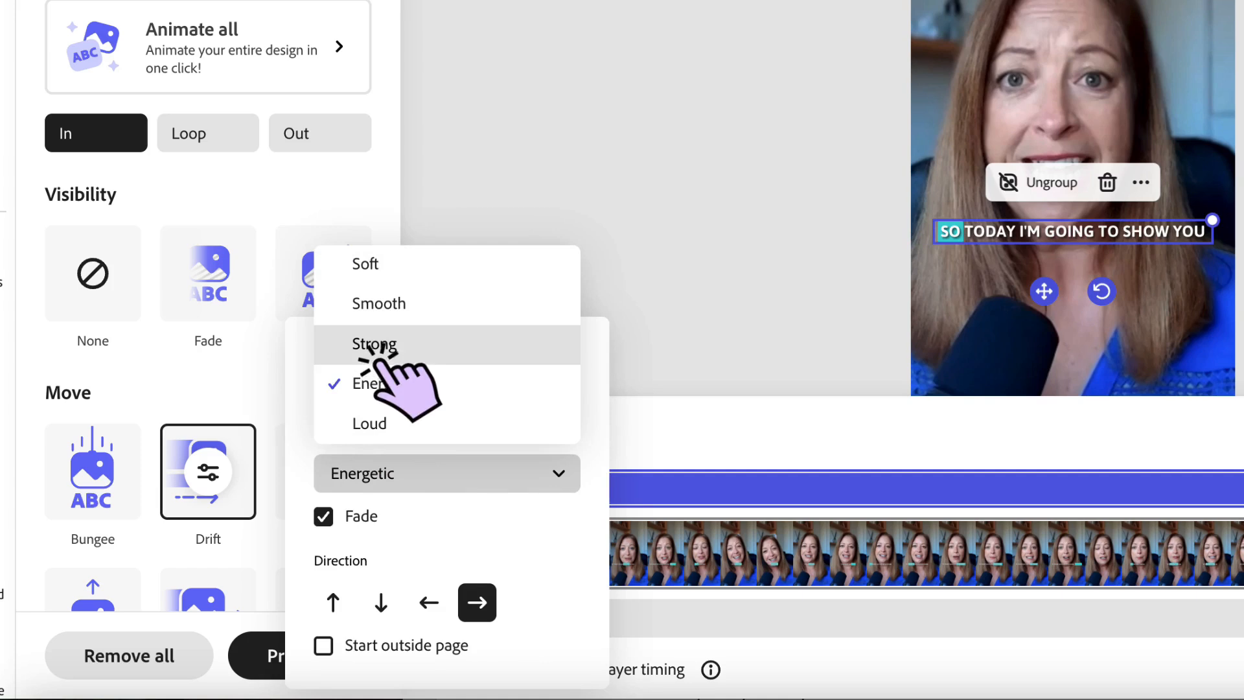
{"action": "left_click", "coordinate": [388, 305]}
{"action": "left_click", "coordinate": [325, 516]}
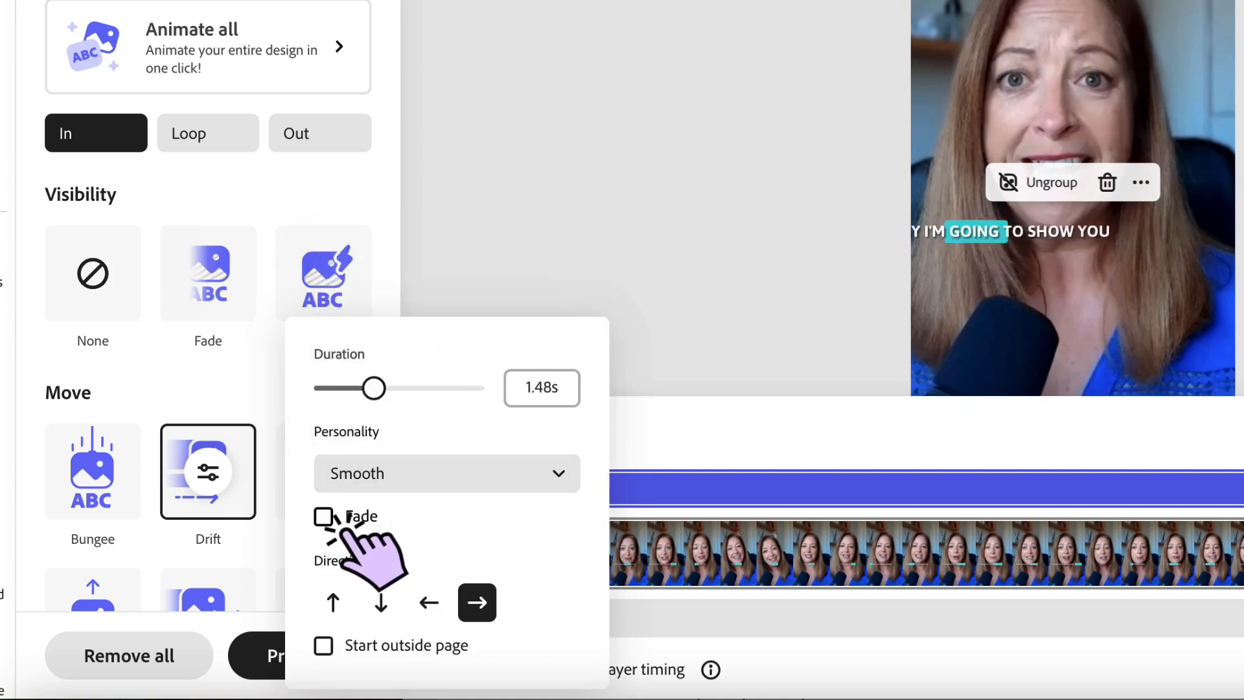
{"action": "left_click", "coordinate": [327, 517]}
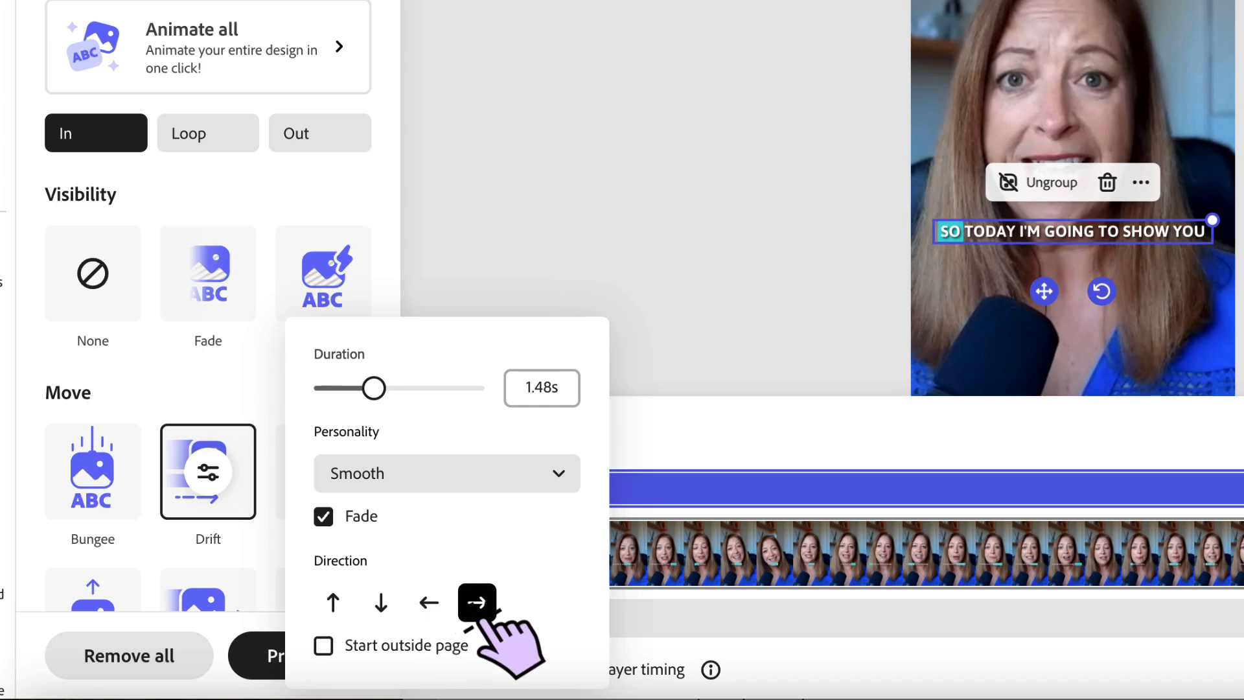
{"action": "left_click", "coordinate": [323, 646]}
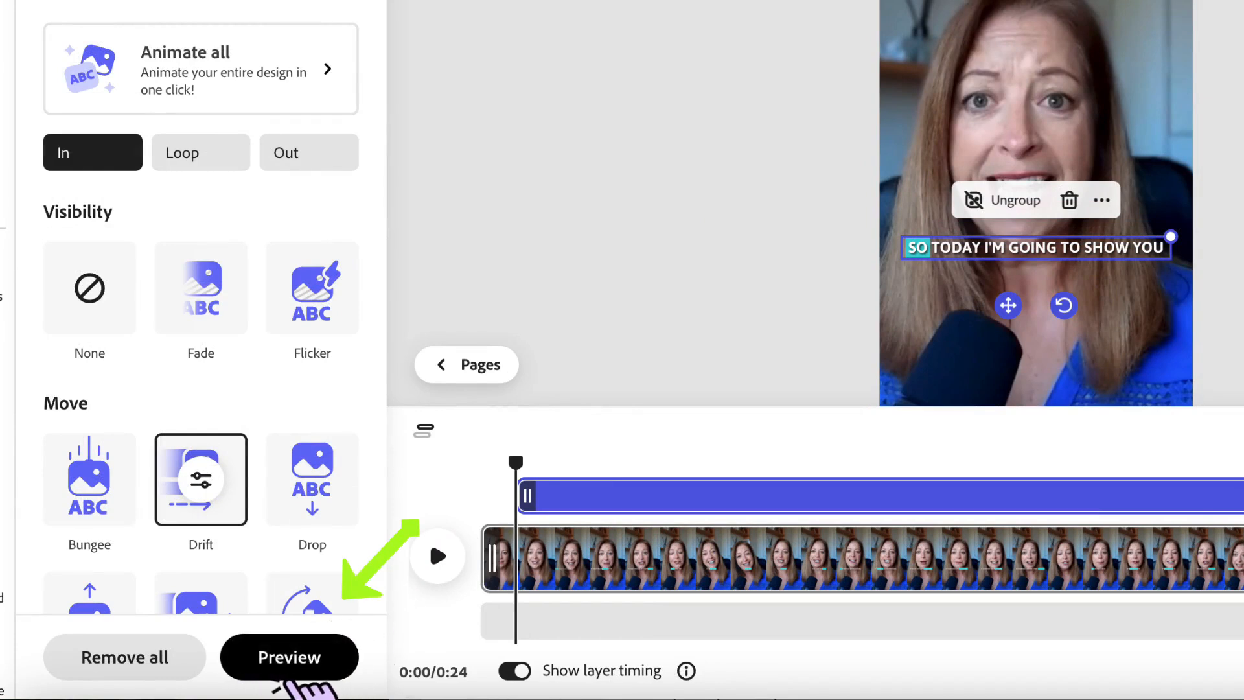
Remove all caption animations and apply Enhance speech to the talking-head video.
{"action": "left_click", "coordinate": [106, 677]}
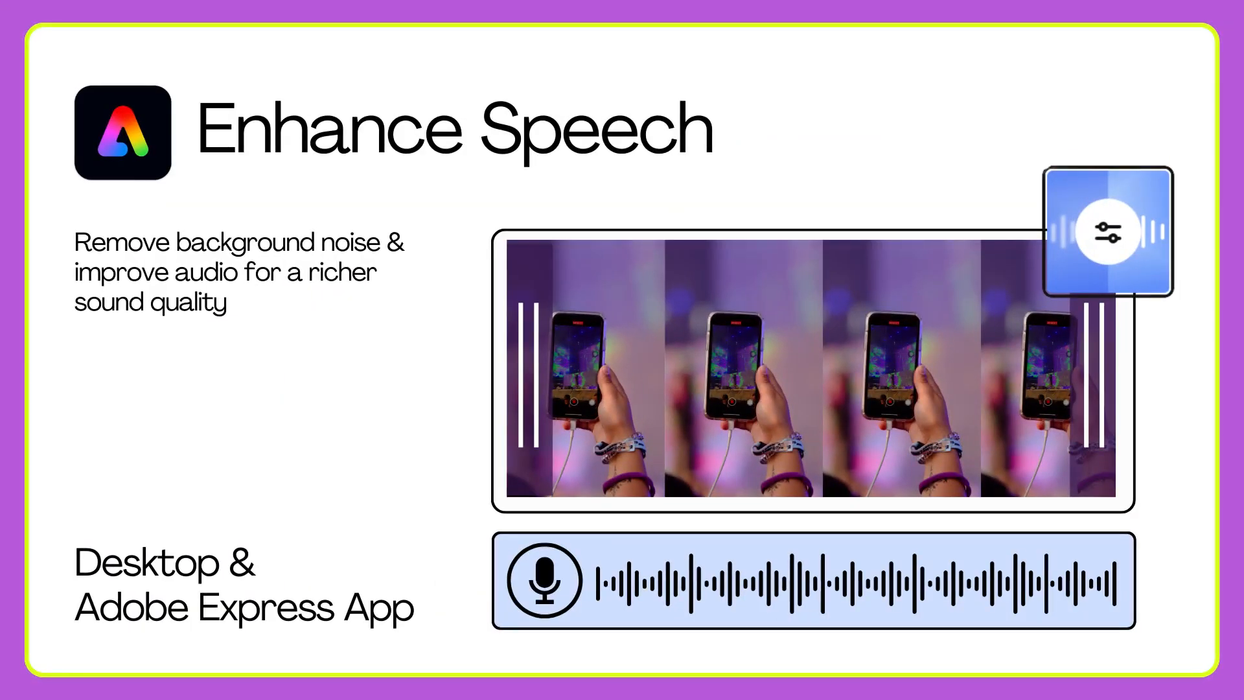
{"action": "left_click", "coordinate": [701, 331]}
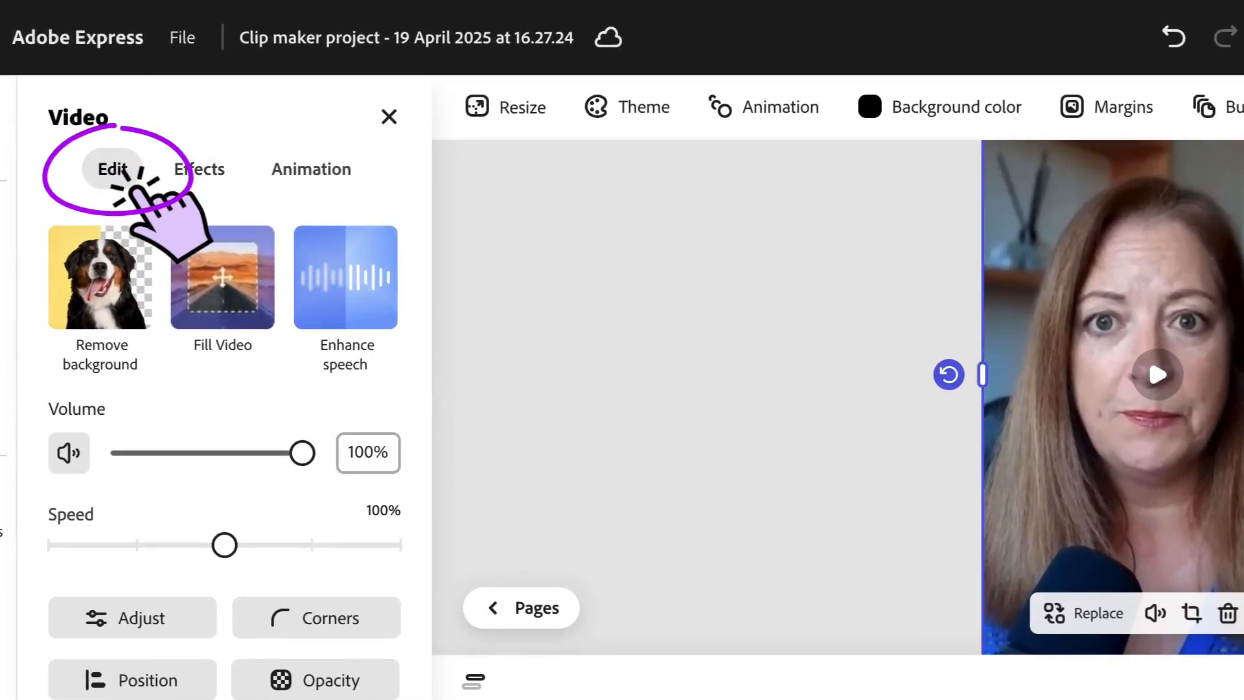
{"action": "left_click", "coordinate": [362, 318]}
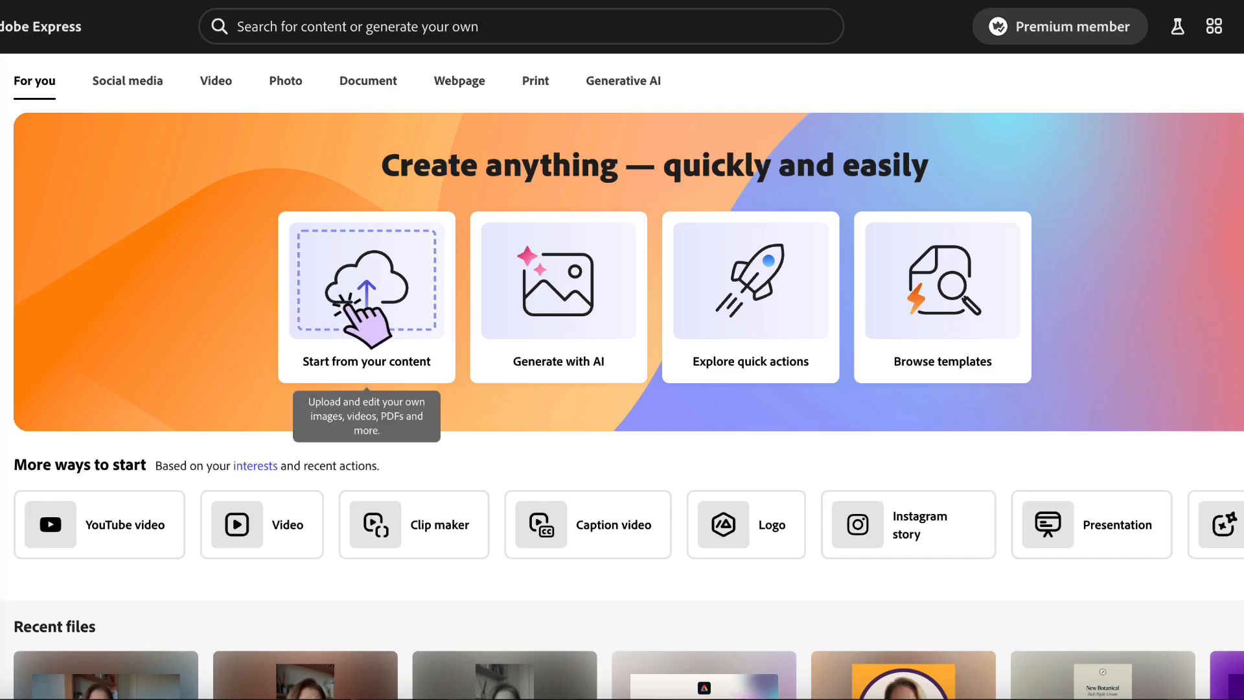
Start from the AE Talking Head Intro.mp4 video and create a new project at the YouTube video size.
{"action": "left_click", "coordinate": [366, 311]}
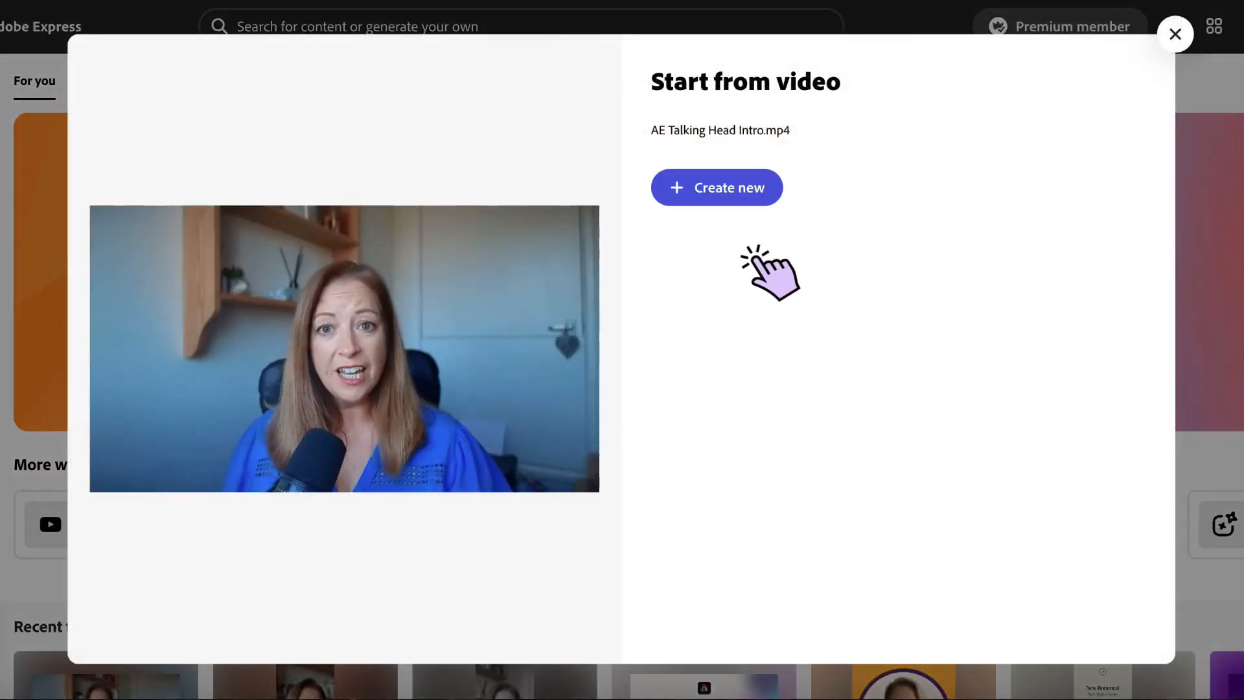
{"action": "left_click", "coordinate": [735, 198]}
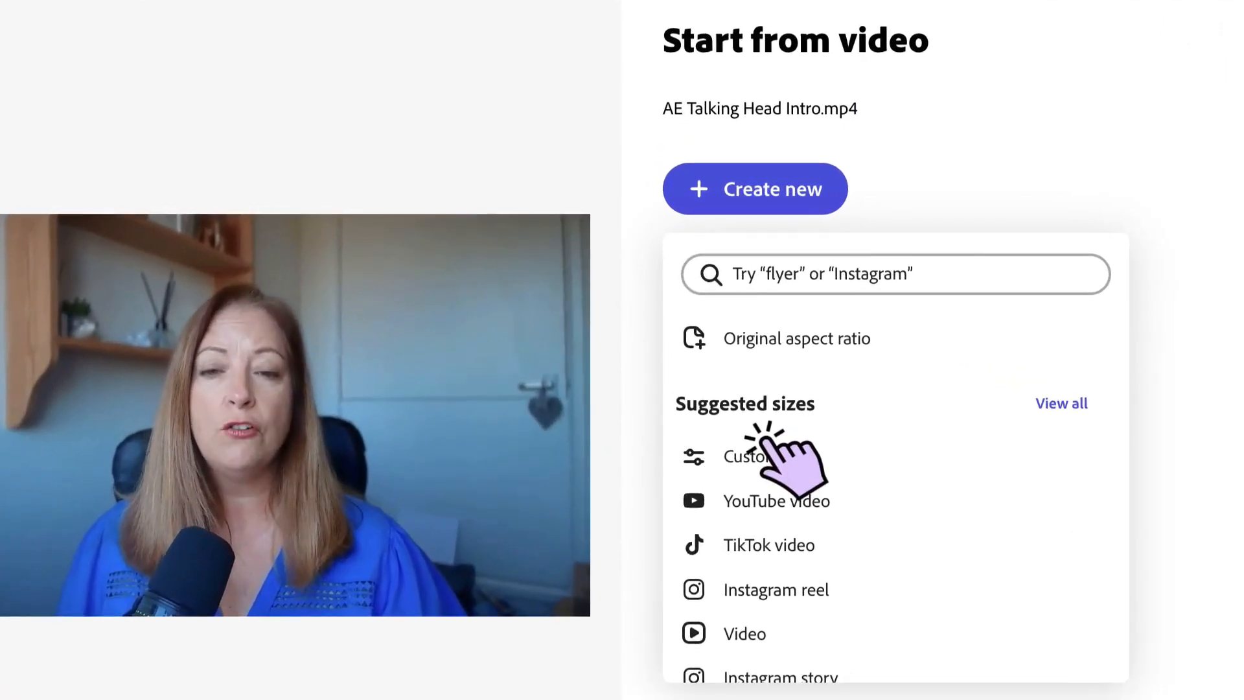
{"action": "scroll", "coordinate": [786, 453], "scroll_direction": "down", "scroll_amount": 2}
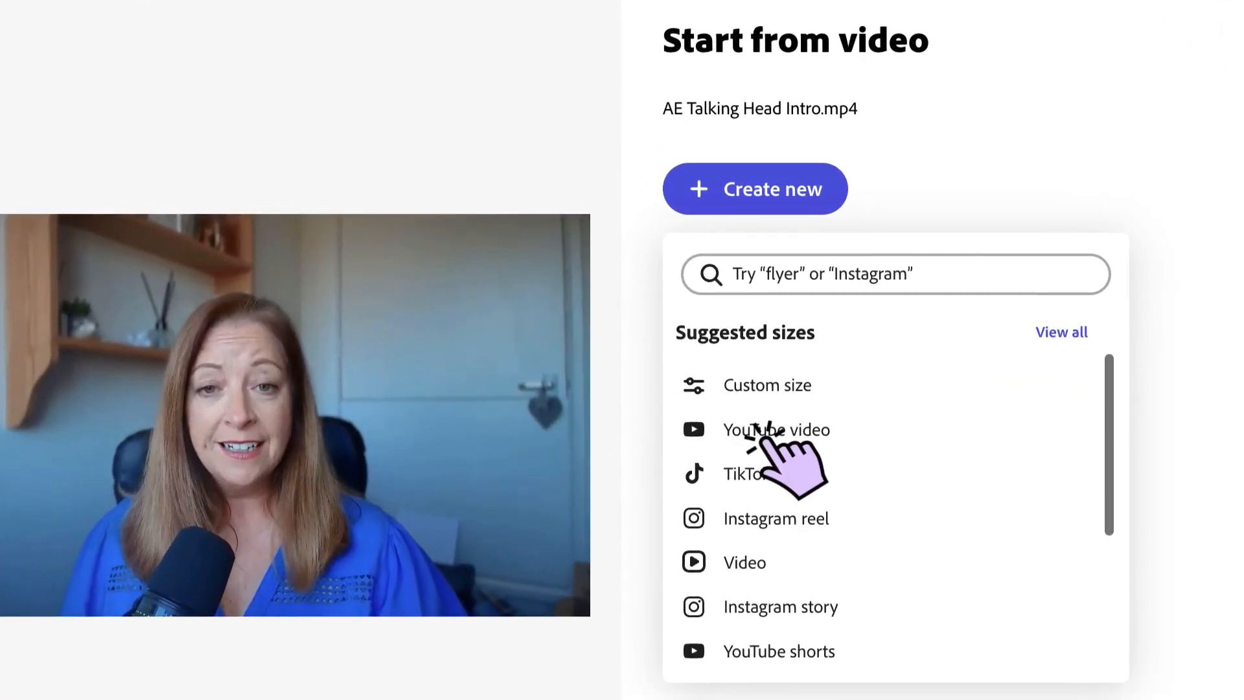
{"action": "left_click", "coordinate": [833, 444]}
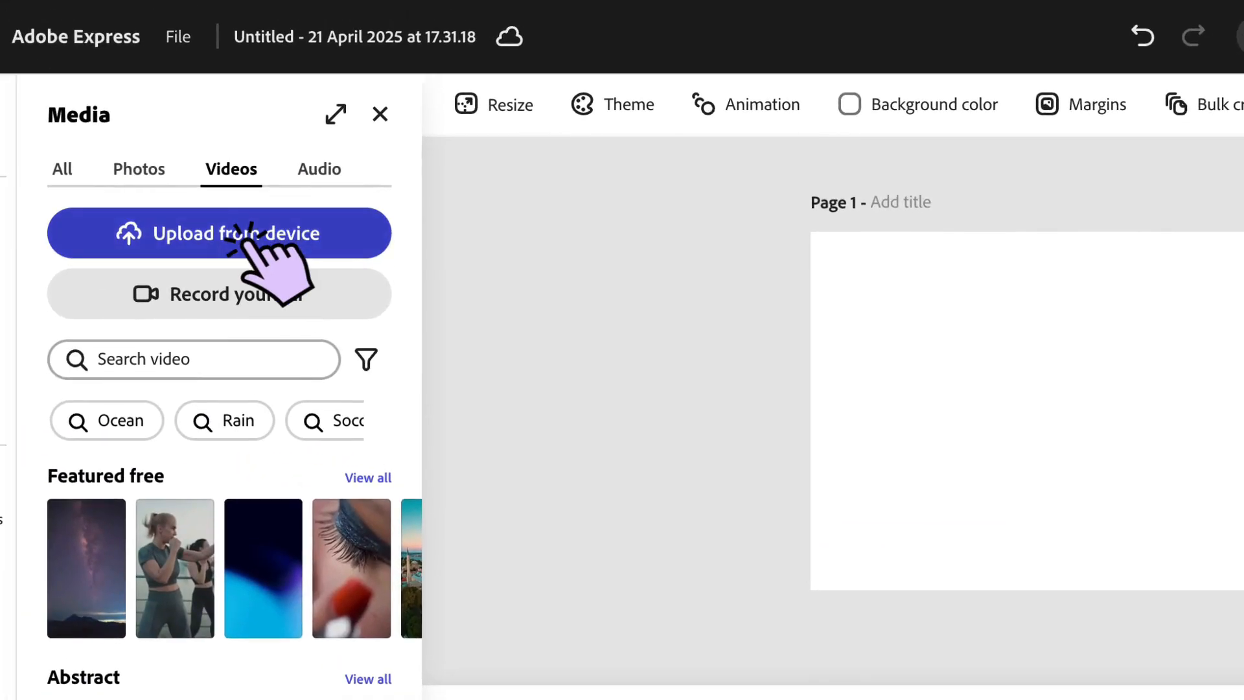
Browse the stock video categories available in the media library.
{"action": "scroll", "coordinate": [210, 593], "scroll_direction": "down", "scroll_amount": 1}
{"action": "scroll", "coordinate": [210, 593], "scroll_direction": "down", "scroll_amount": 8}
{"action": "scroll", "coordinate": [213, 594], "scroll_direction": "down", "scroll_amount": 9}
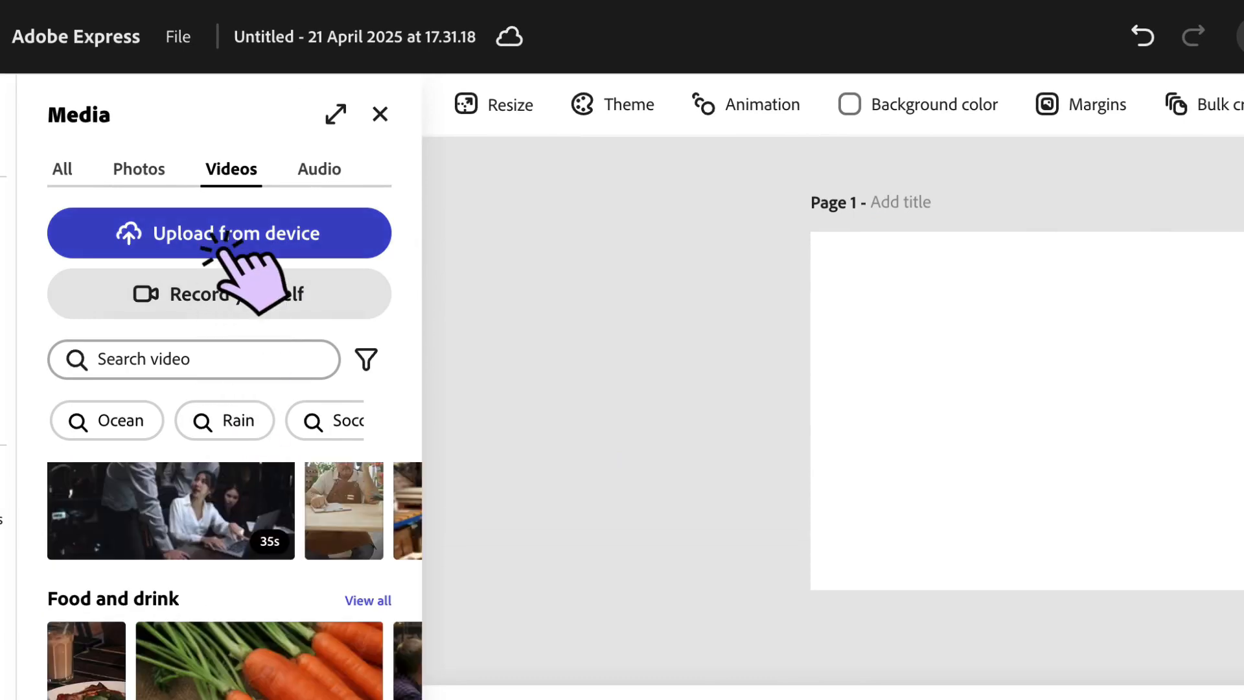
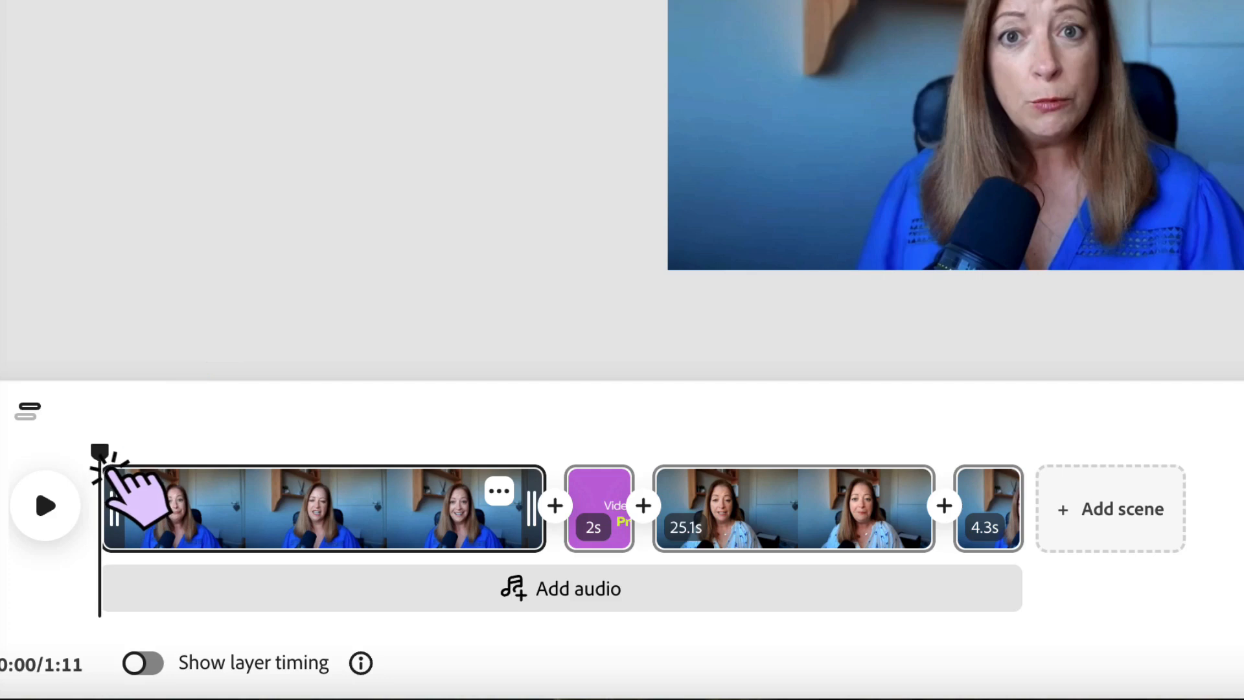
Split the first talking-head scene at 0:05 on the timeline.
{"action": "left_click_drag", "start_coordinate": [110, 471], "coordinate": [159, 484]}
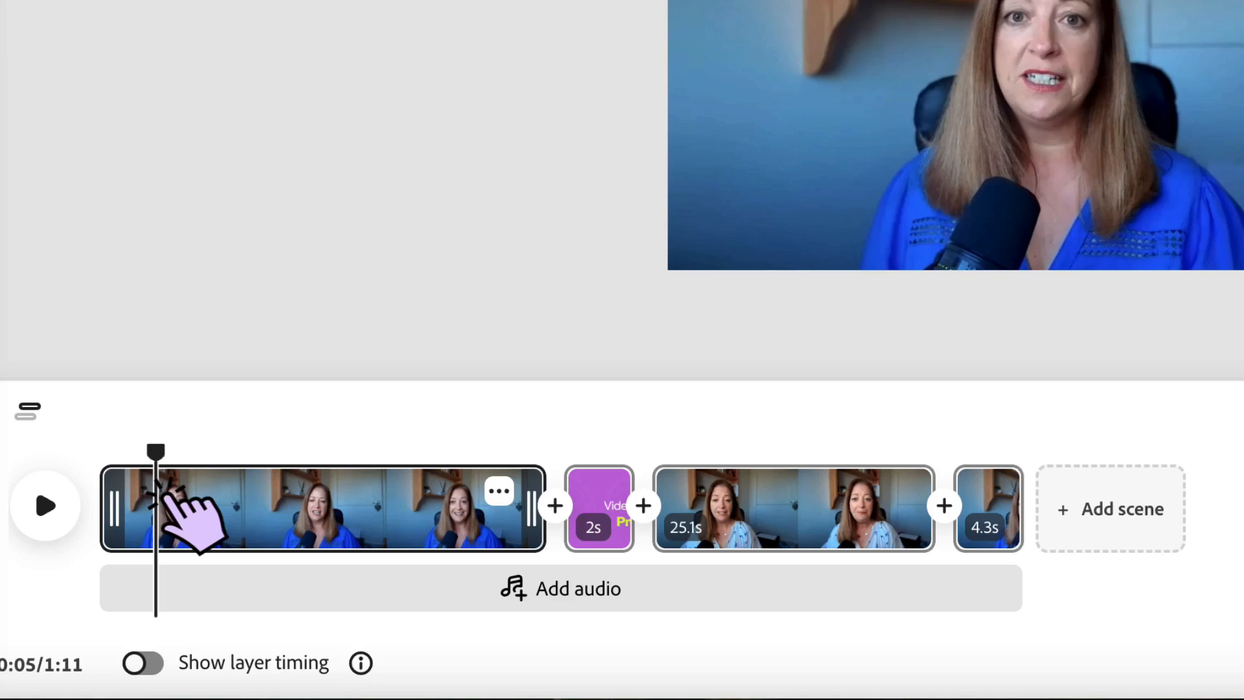
{"action": "left_click", "coordinate": [500, 494]}
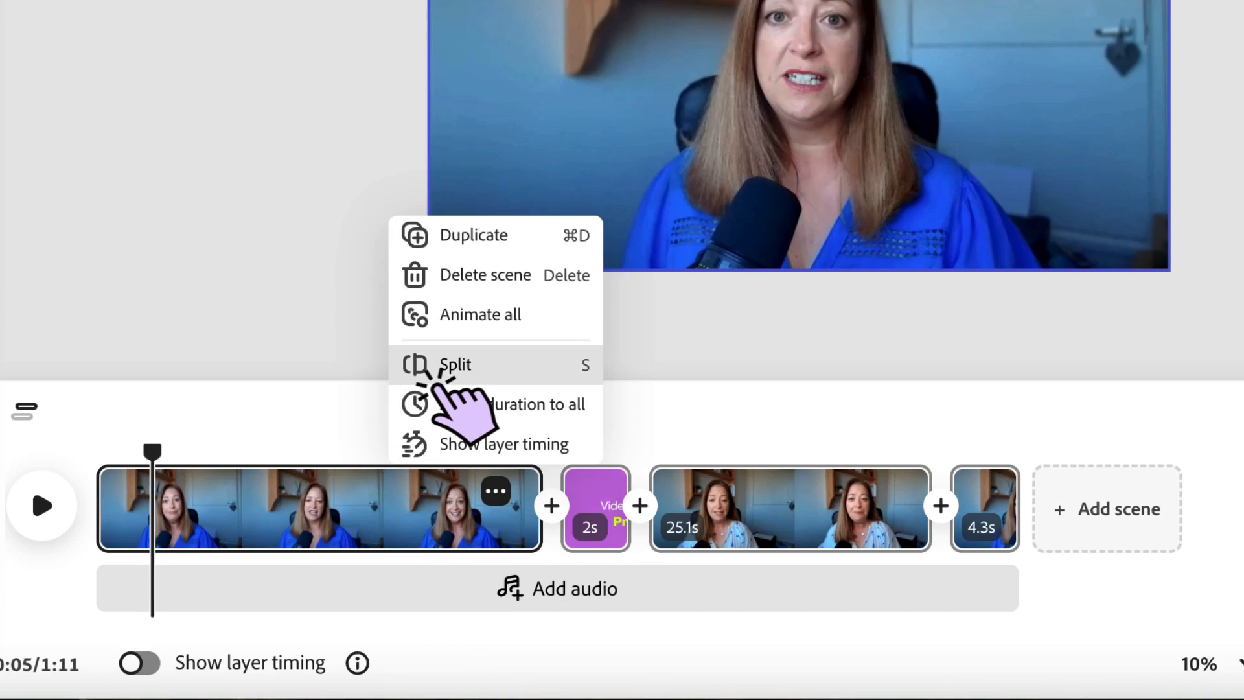
{"action": "left_click", "coordinate": [436, 378]}
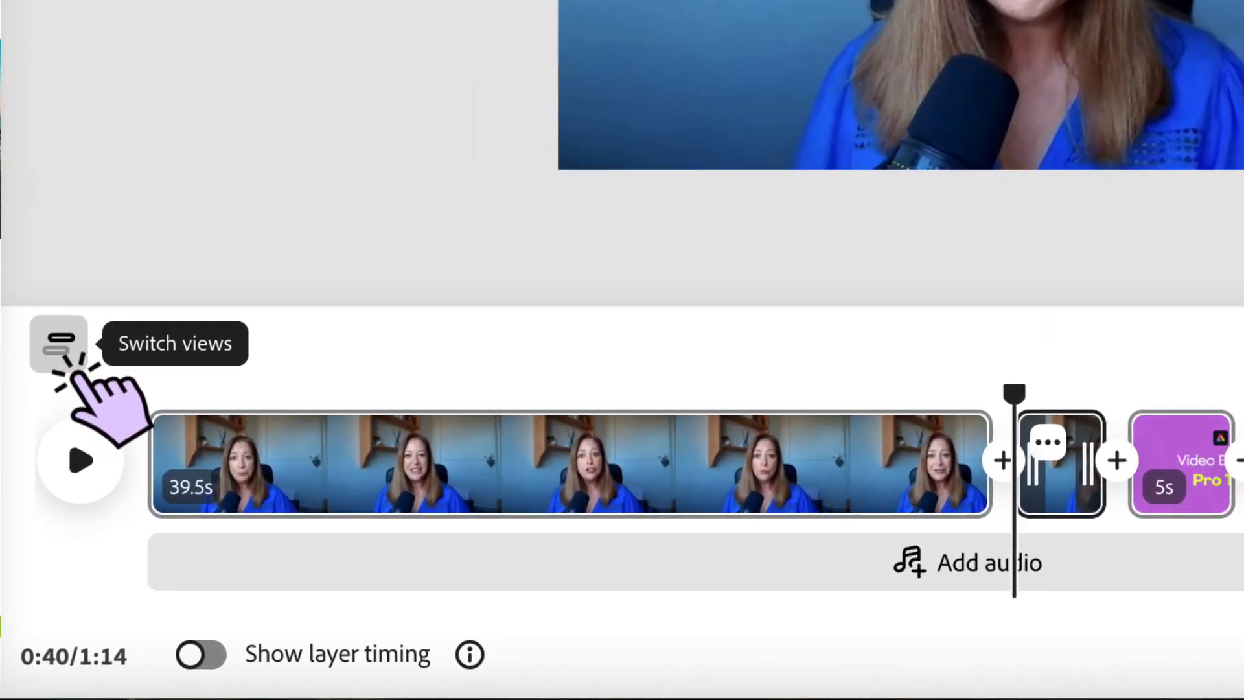
Switch the timeline from Selected layer to Scene view and try adding a scene after the last one.
{"action": "left_click", "coordinate": [63, 400]}
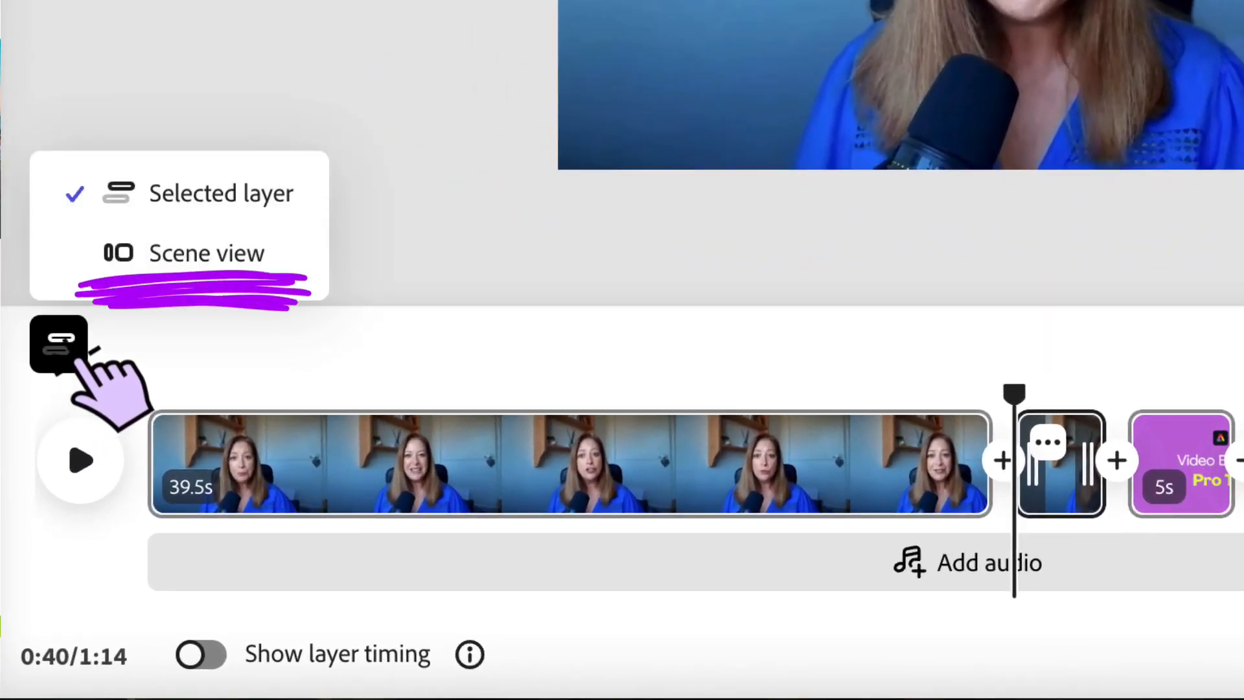
{"action": "left_click", "coordinate": [180, 254]}
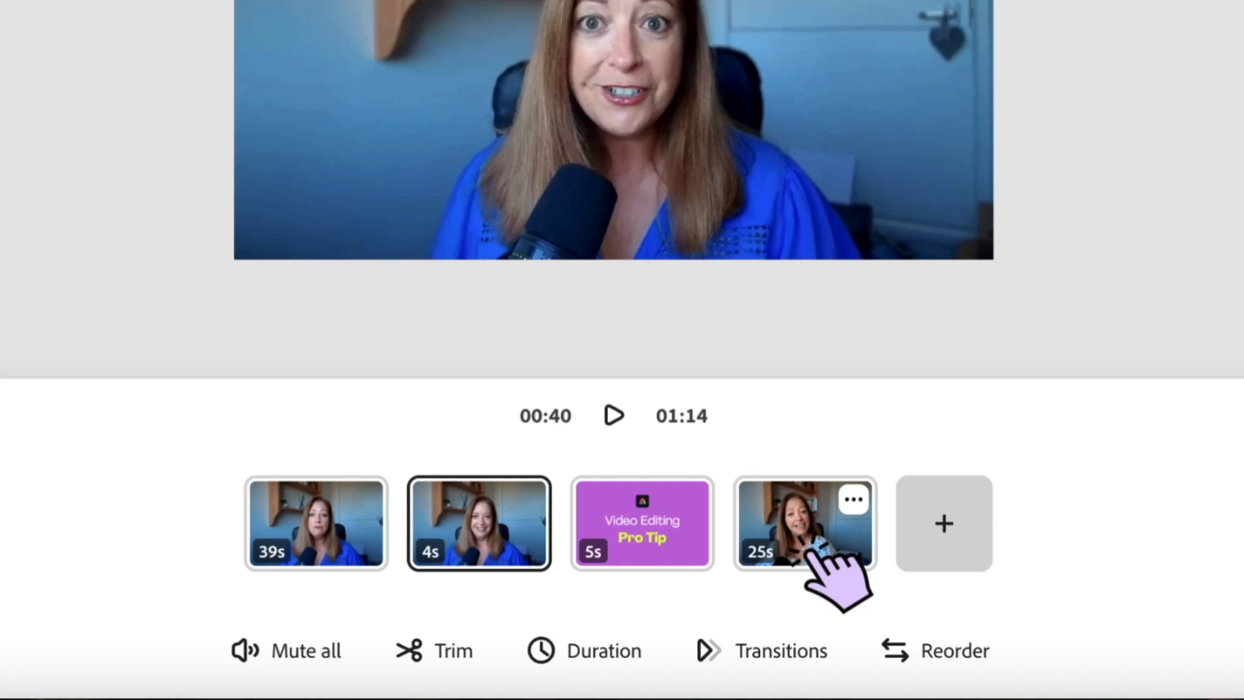
{"action": "left_click", "coordinate": [949, 547]}
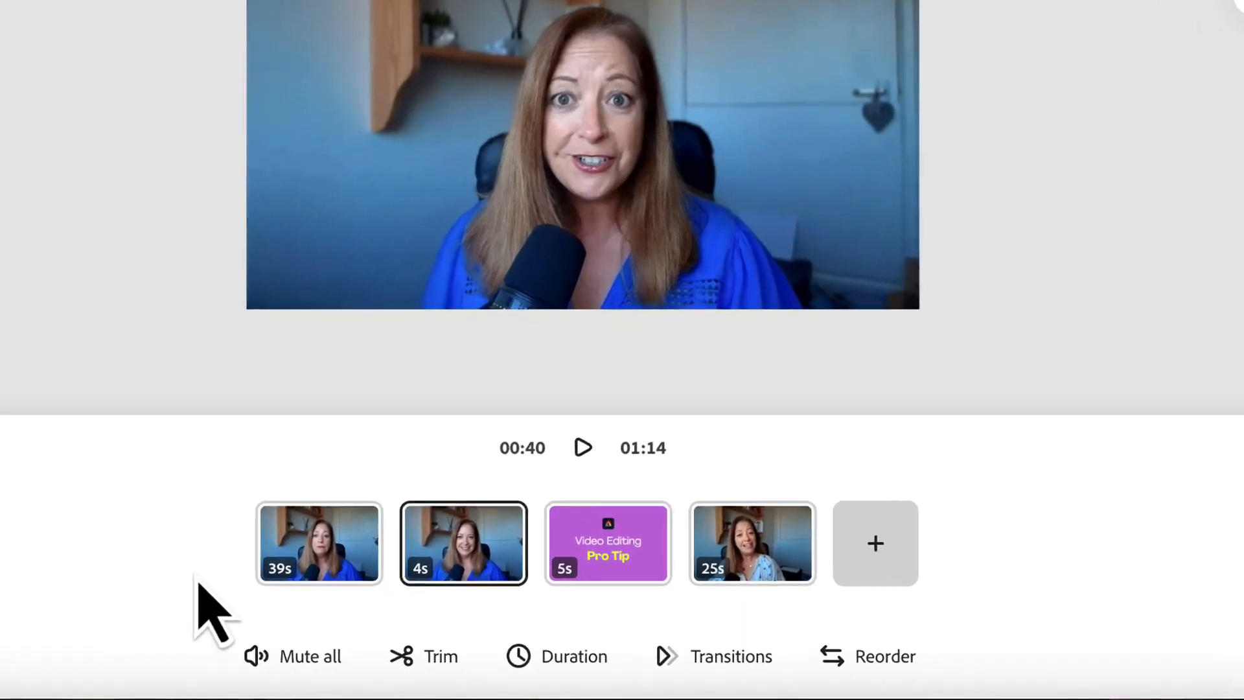
Try the Mute all and Trim controls on the scenes, restoring the sound and returning to Scene view.
{"action": "left_click", "coordinate": [280, 654]}
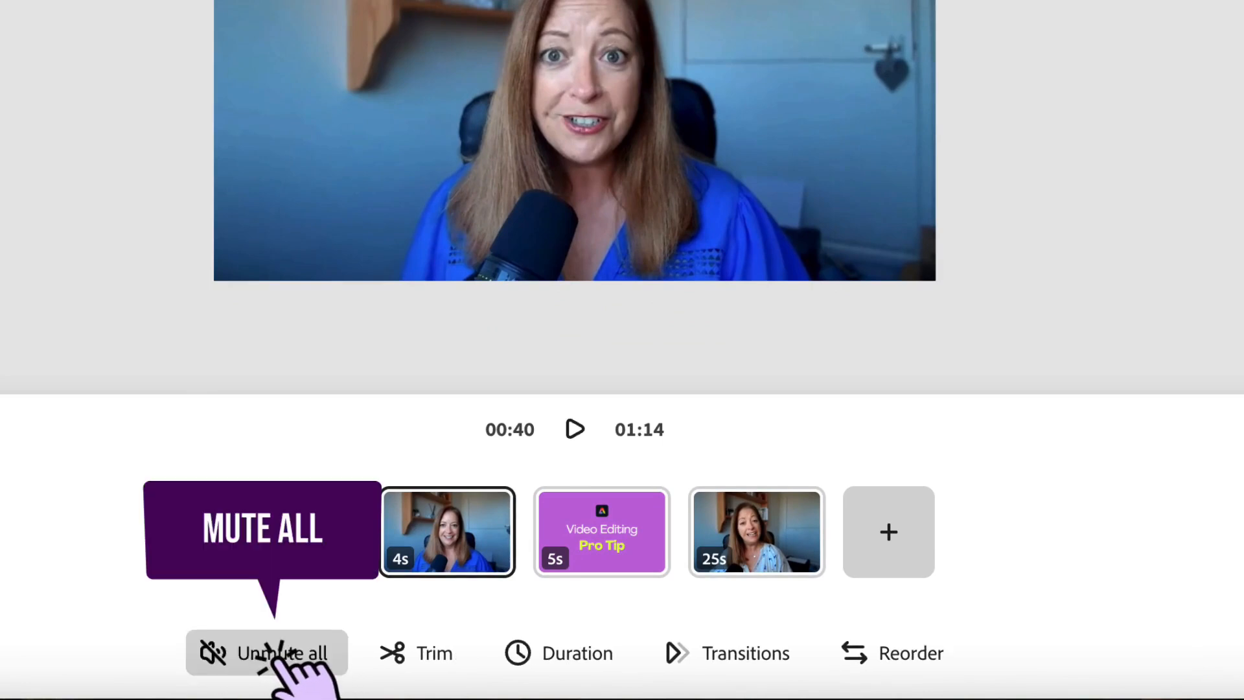
{"action": "left_click", "coordinate": [280, 654]}
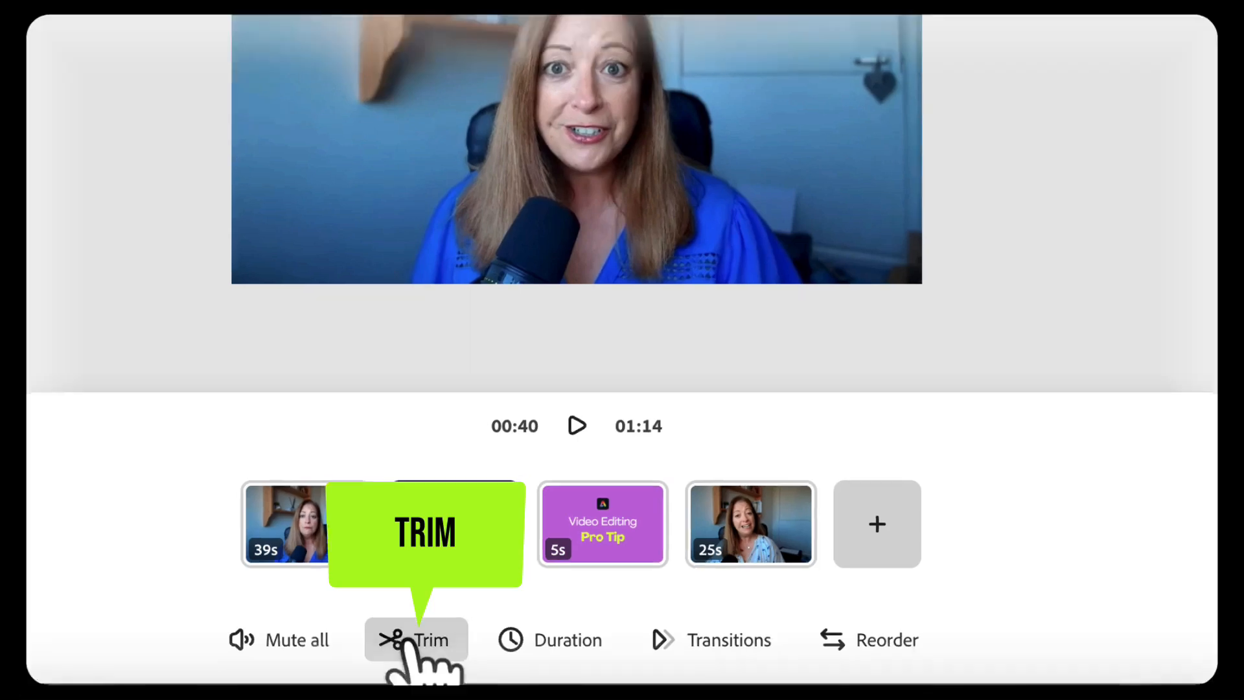
{"action": "left_click", "coordinate": [406, 640]}
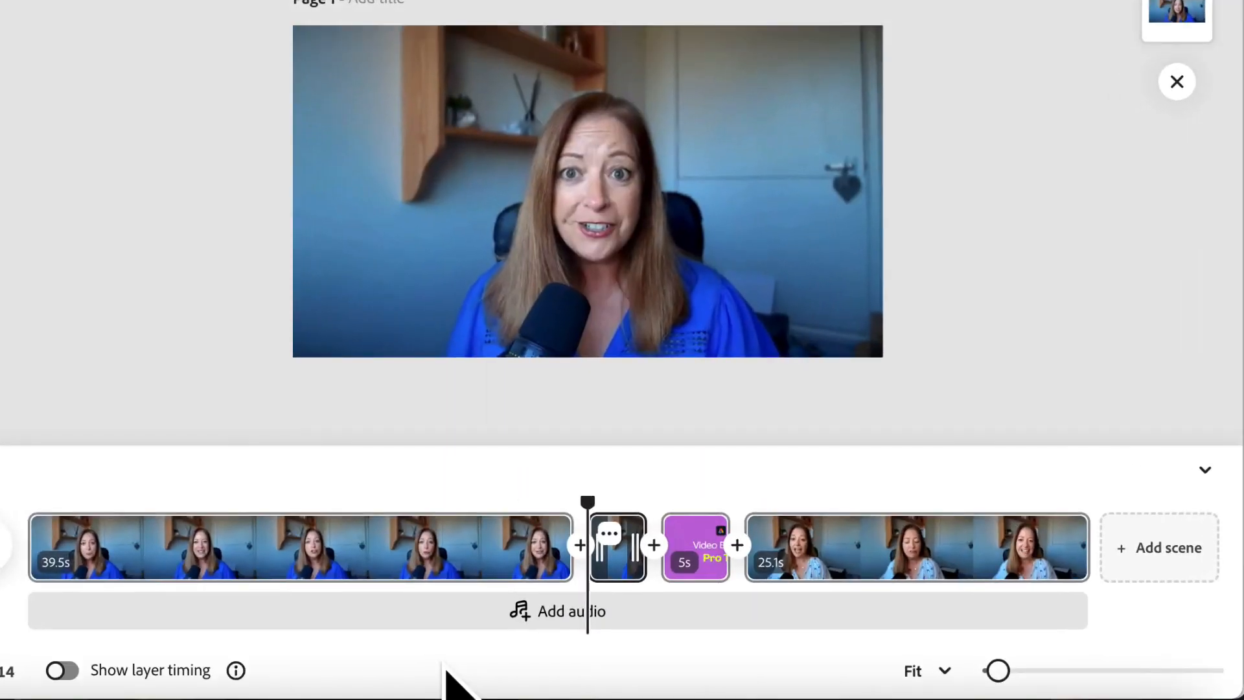
{"action": "left_click", "coordinate": [84, 597]}
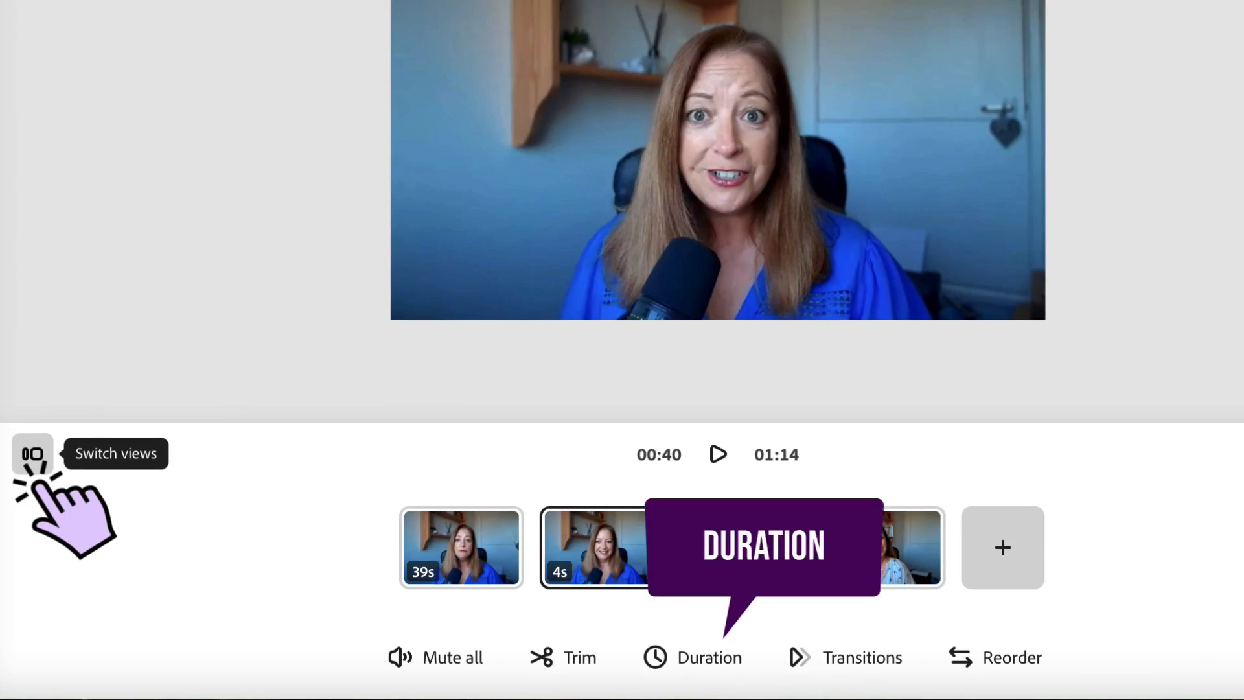
Set the duration of the purple "Video Editing Pro Tip" scene to 2 seconds.
{"action": "left_click", "coordinate": [744, 553]}
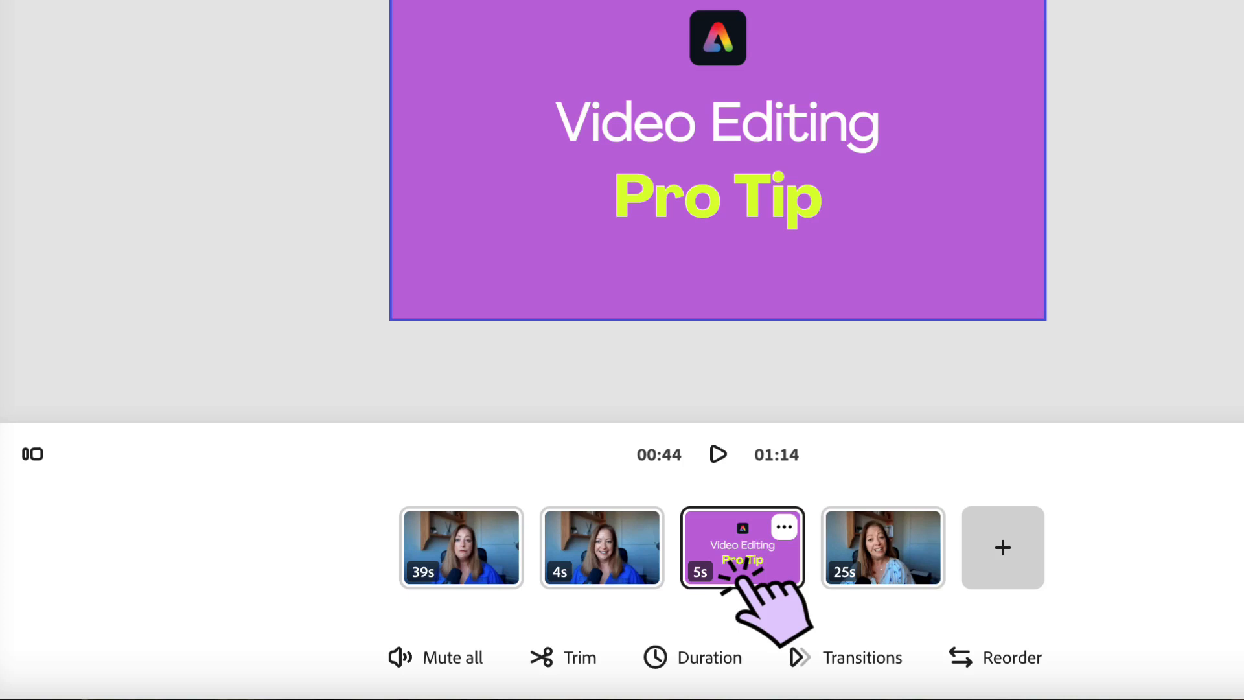
{"action": "left_click", "coordinate": [711, 664]}
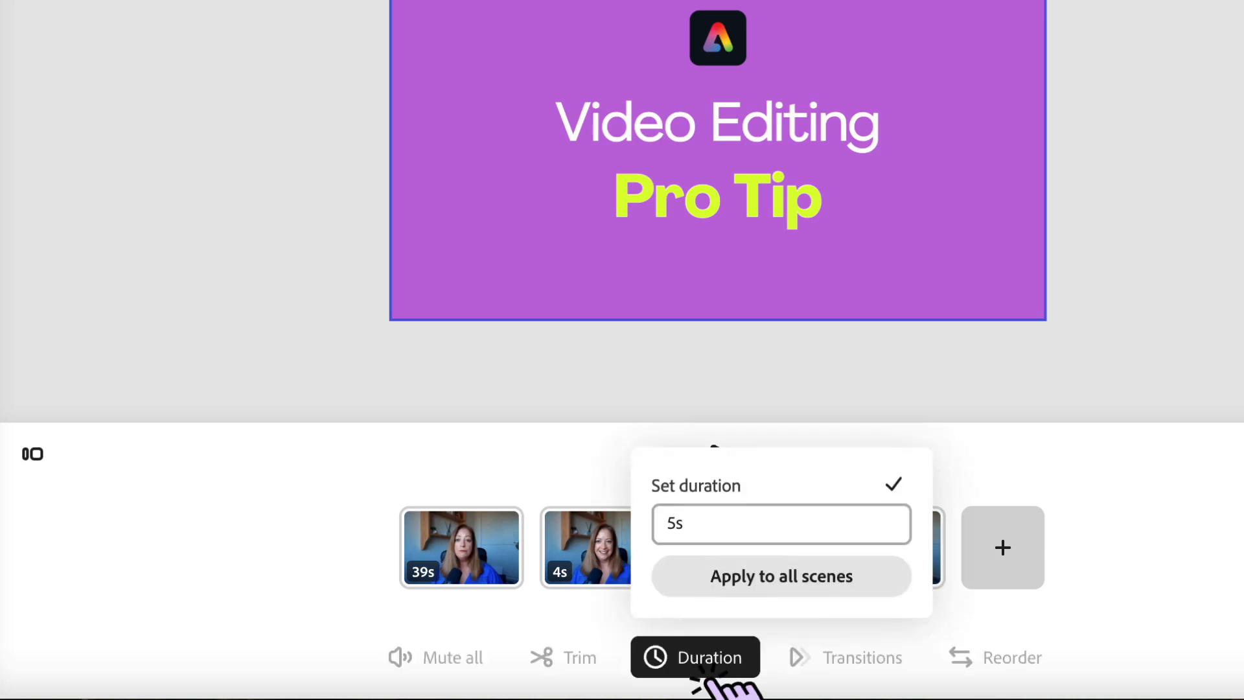
{"action": "left_click", "coordinate": [709, 534]}
{"action": "key", "text": "BackSpace"}
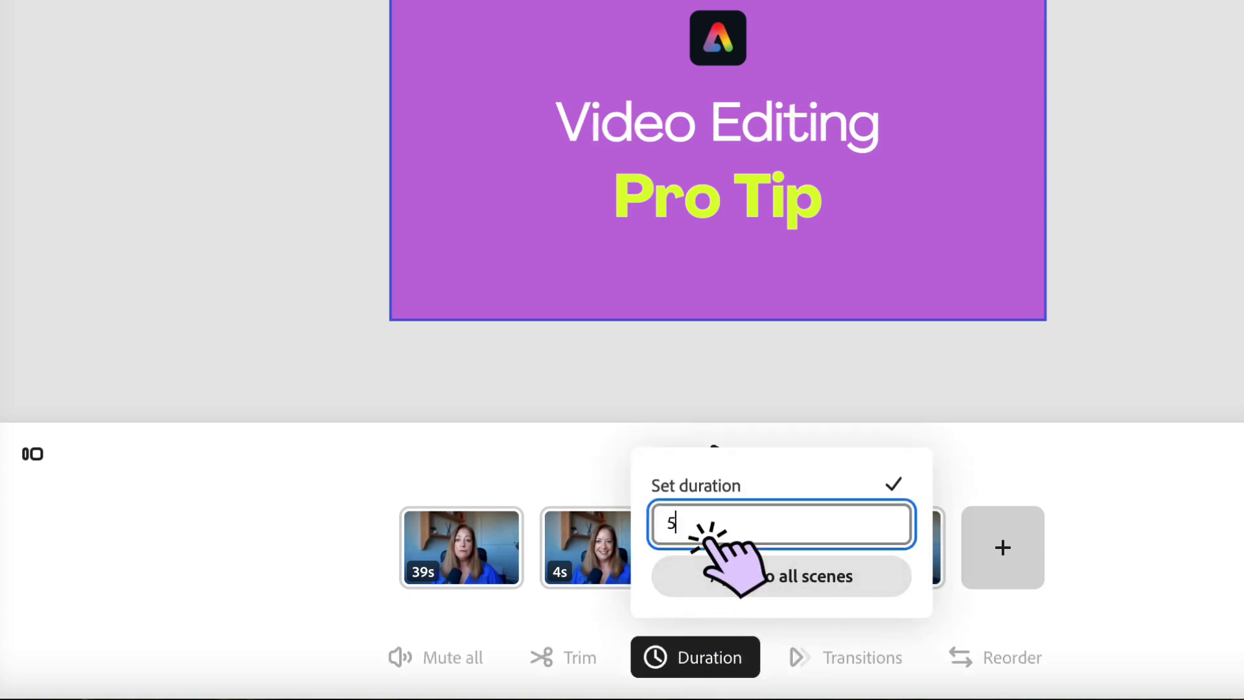
{"action": "key", "text": "BackSpace"}
{"action": "type", "text": "2"}
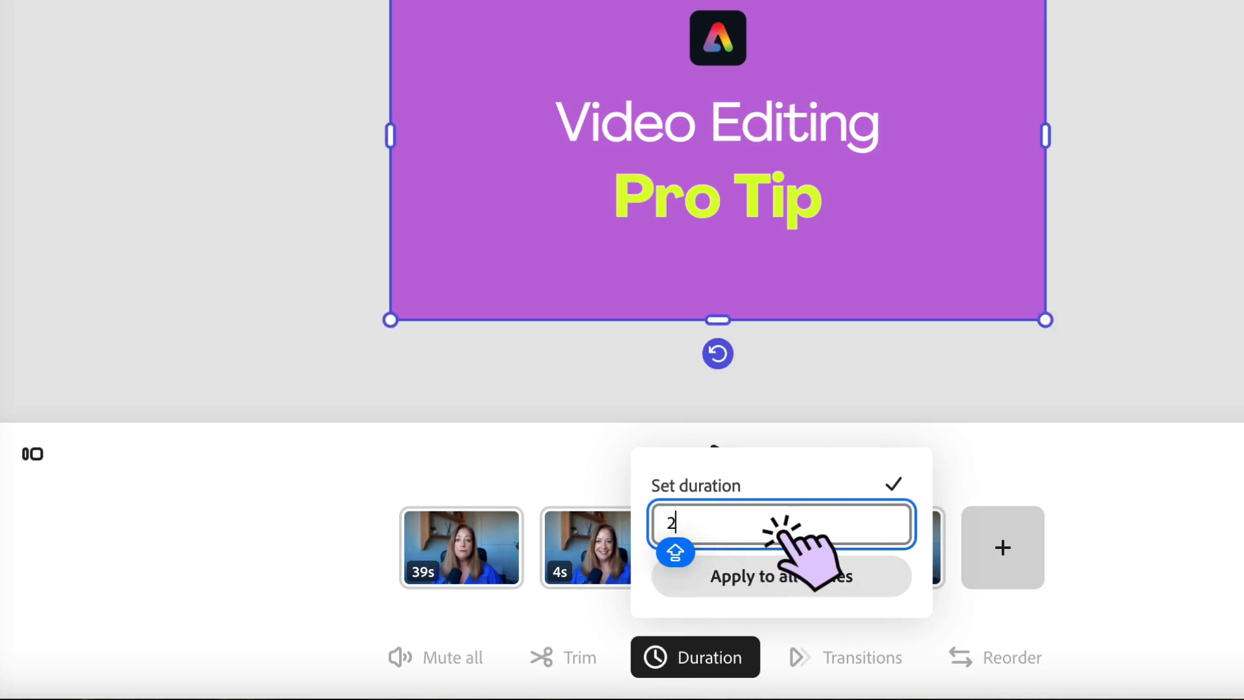
{"action": "left_click", "coordinate": [901, 489]}
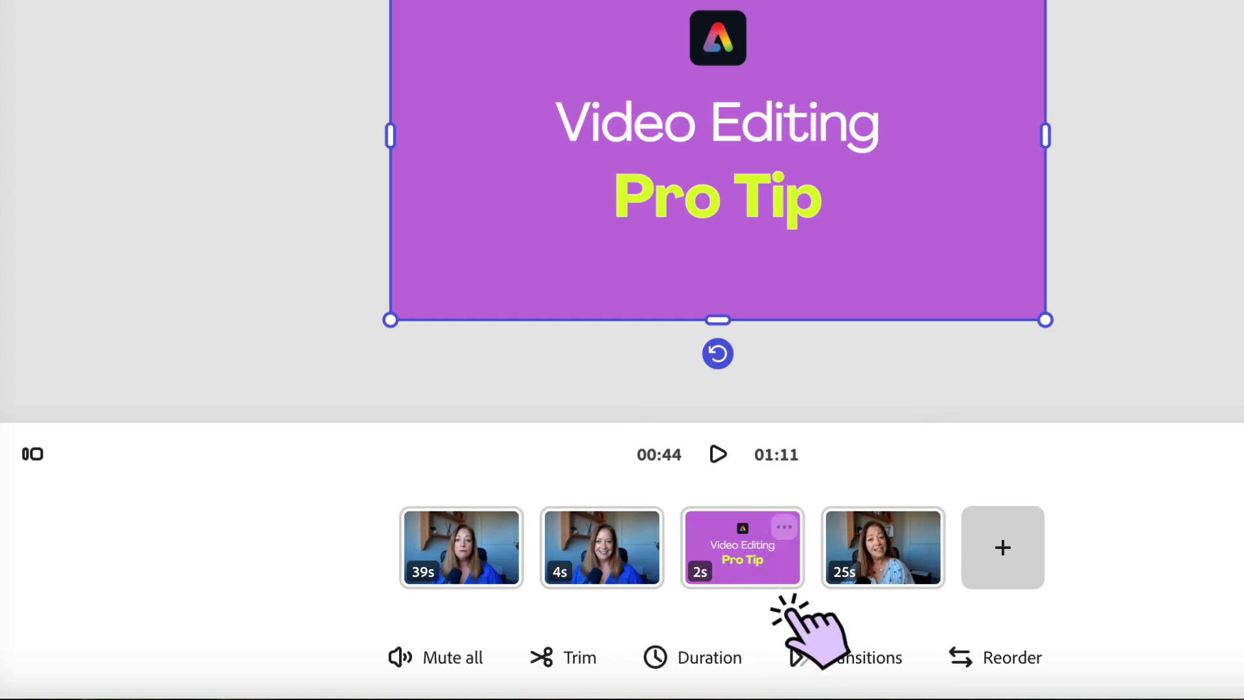
Add a Push transition between the "Video Editing Pro Tip" scene and the 25 s scene, lasting 0.78 s.
{"action": "left_click", "coordinate": [833, 660]}
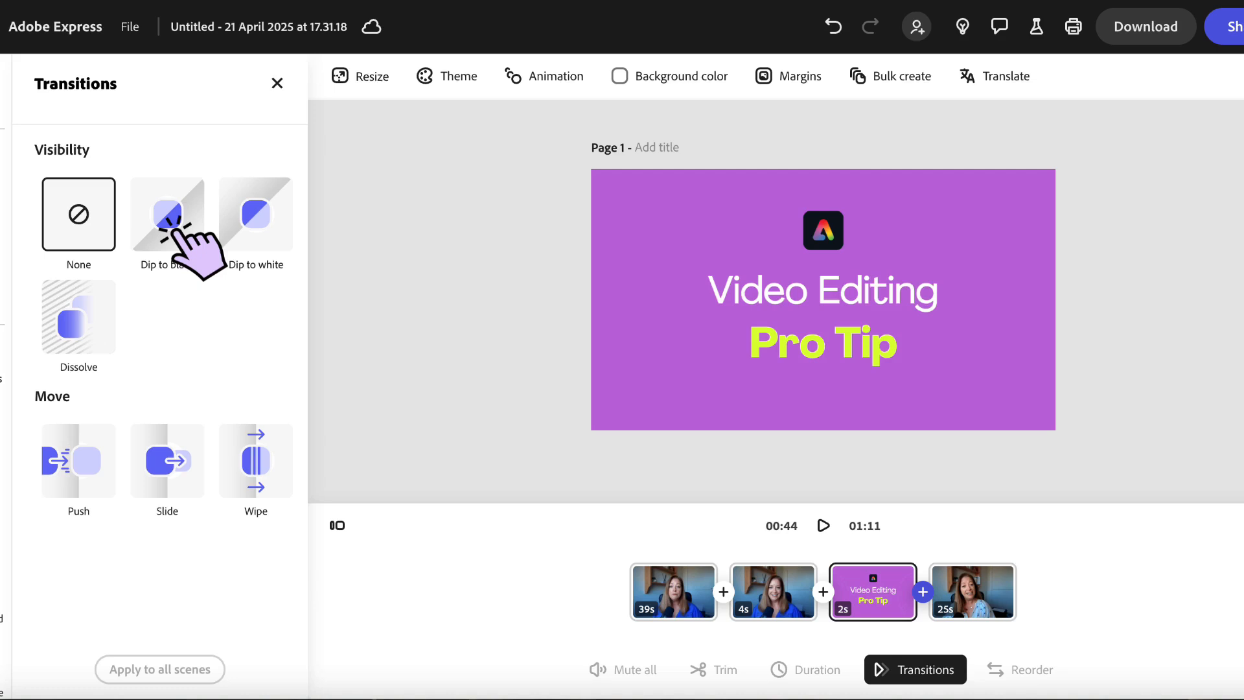
{"action": "left_click", "coordinate": [83, 470]}
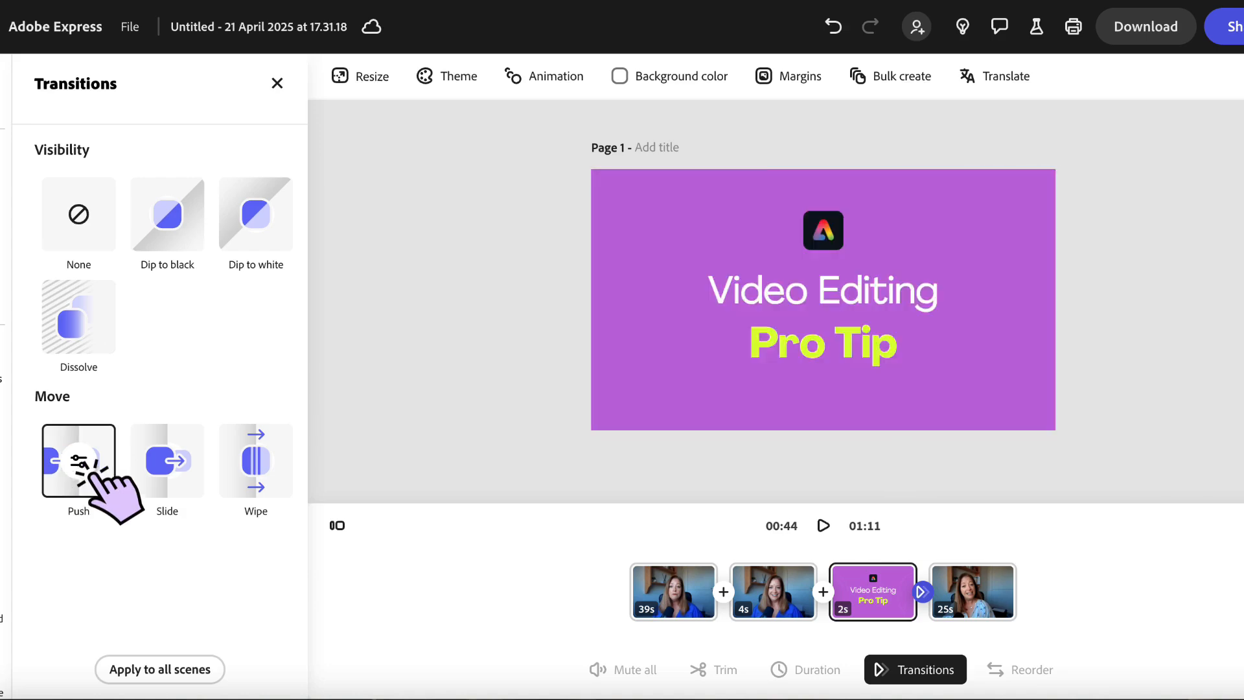
{"action": "left_click", "coordinate": [78, 460]}
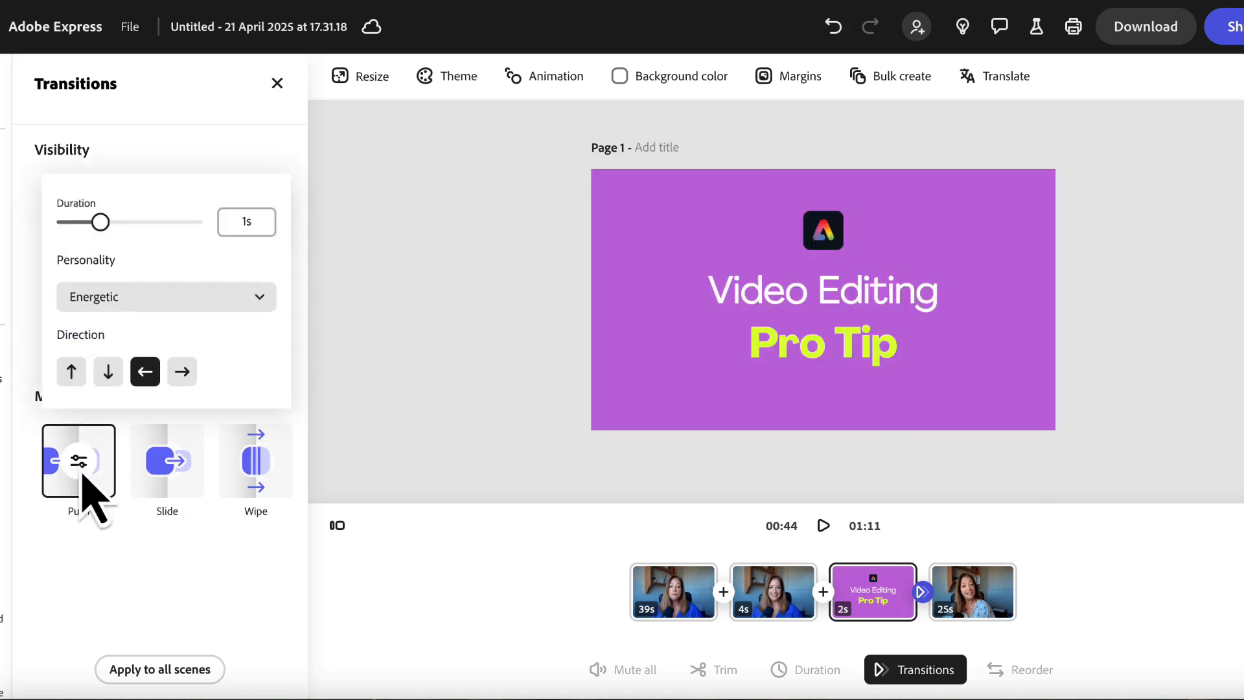
{"action": "left_click_drag", "start_coordinate": [100, 222], "coordinate": [162, 222]}
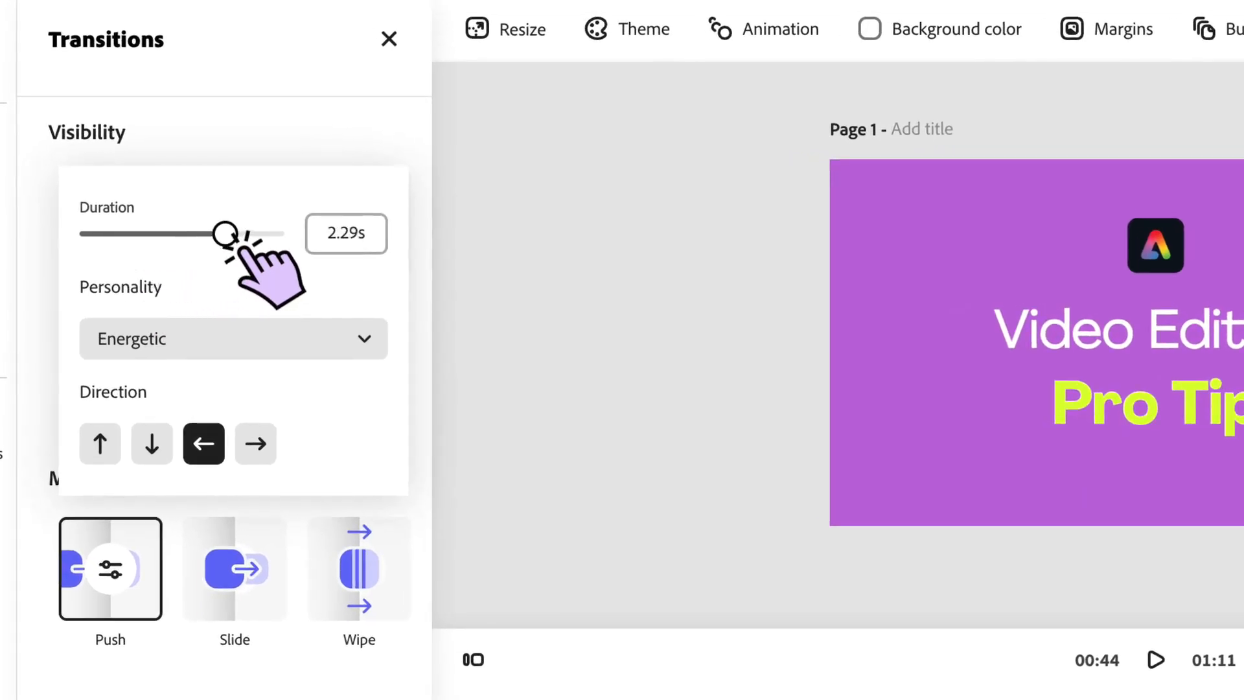
{"action": "left_click_drag", "start_coordinate": [240, 245], "coordinate": [142, 245]}
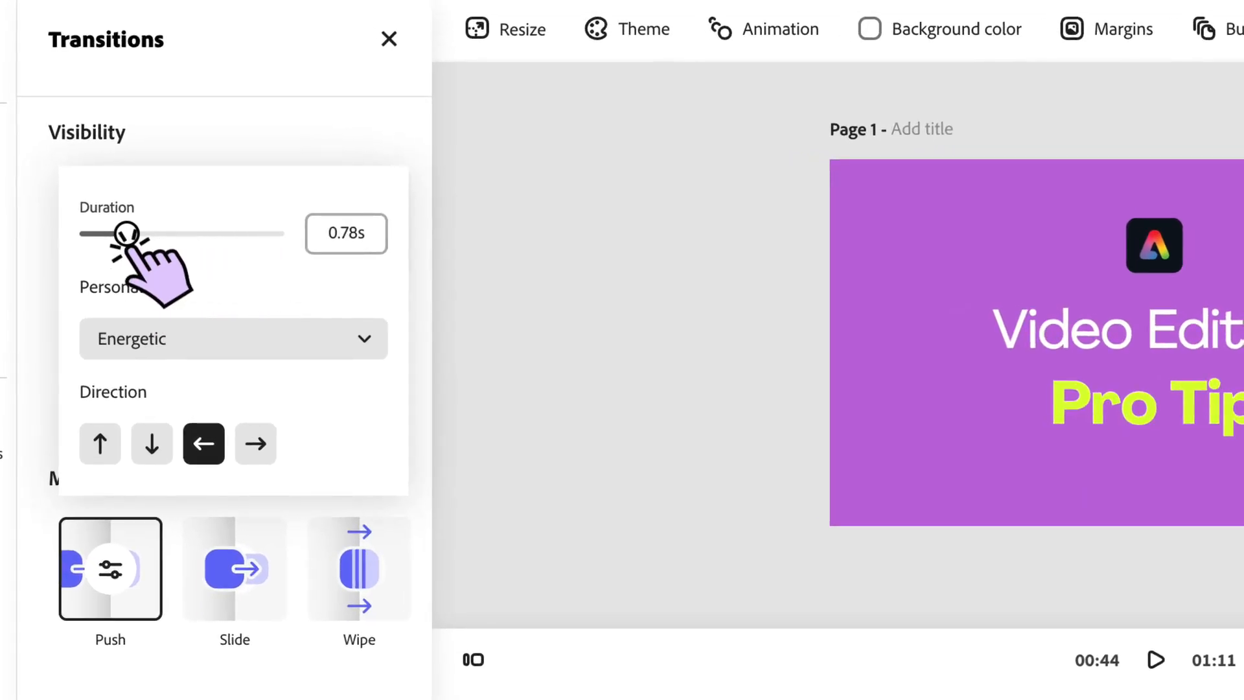
Choose a personality option for the Push transition and apply the transition to all scenes.
{"action": "left_click", "coordinate": [133, 348]}
{"action": "left_click", "coordinate": [144, 399]}
{"action": "left_click", "coordinate": [418, 427]}
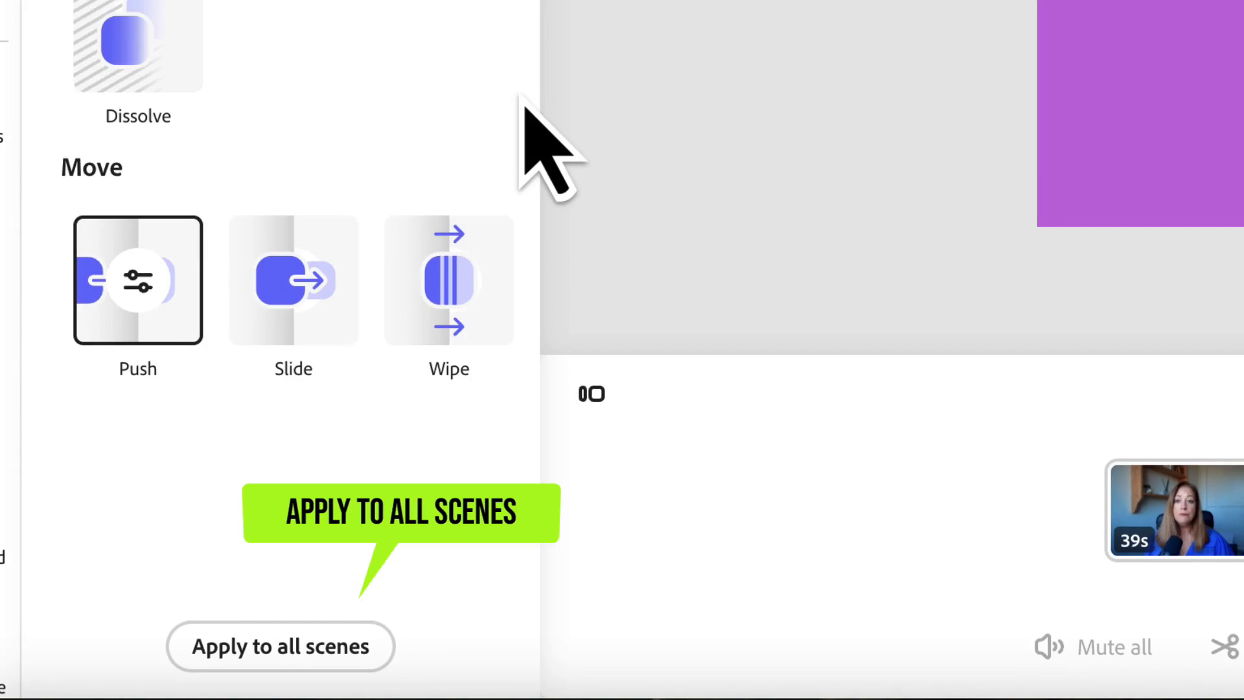
{"action": "left_click", "coordinate": [322, 651]}
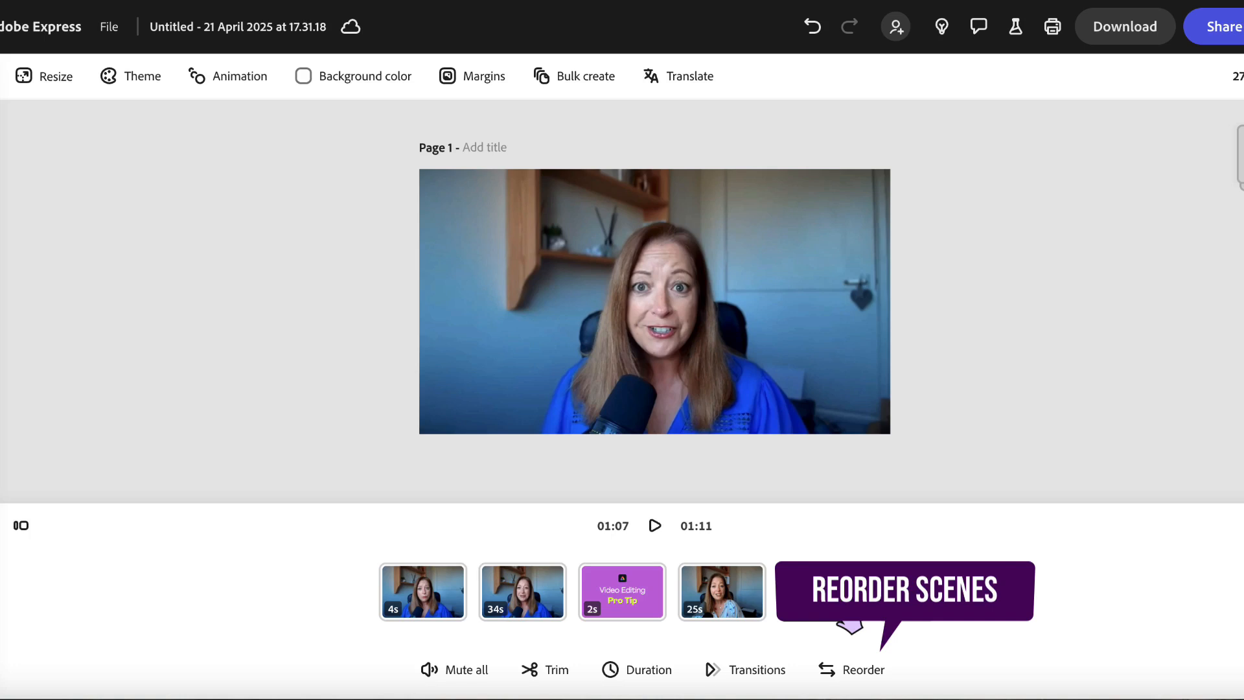
Reorder the scenes so the last 4 s clip follows the 34 s clip and the purple "Video Editing Pro Tip" scene comes last.
{"action": "left_click", "coordinate": [855, 672]}
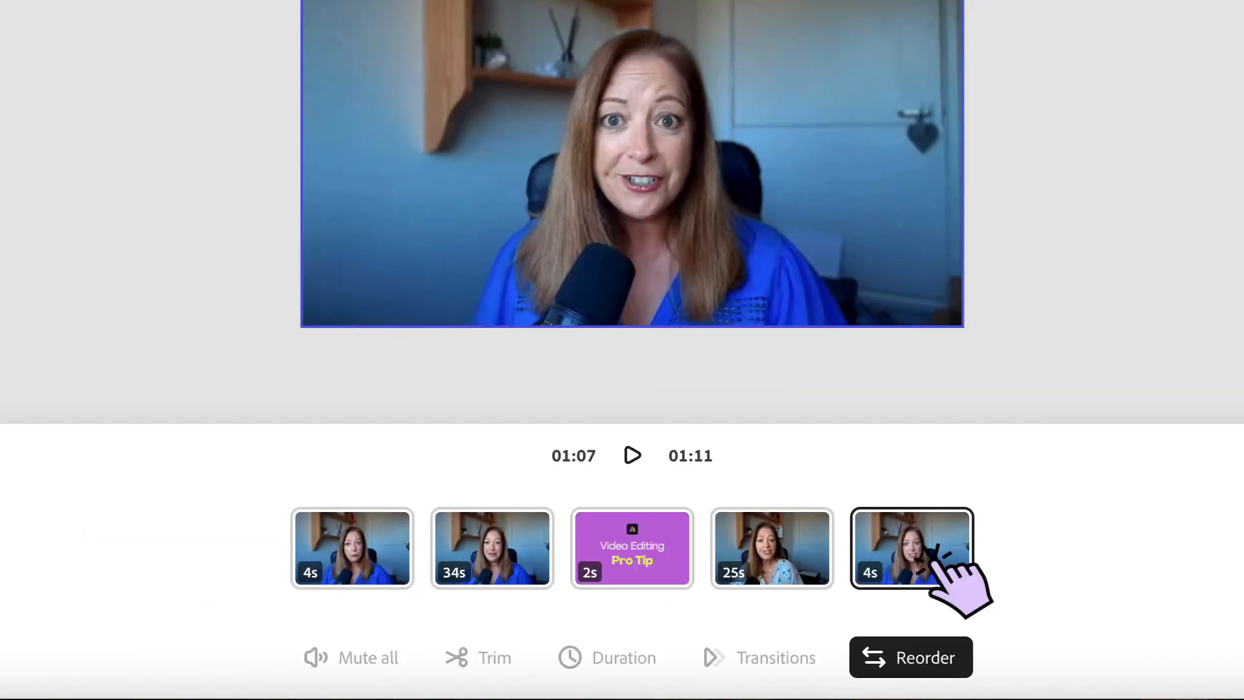
{"action": "left_click_drag", "start_coordinate": [937, 556], "coordinate": [569, 564]}
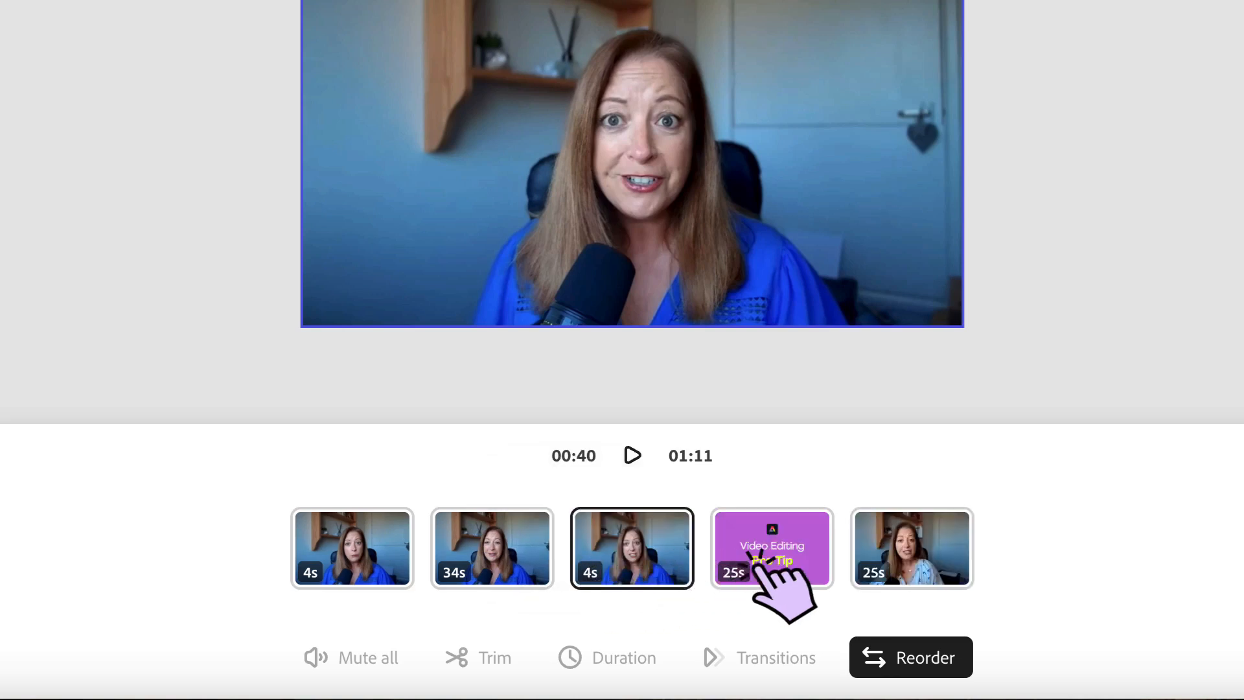
{"action": "left_click_drag", "start_coordinate": [764, 561], "coordinate": [975, 557]}
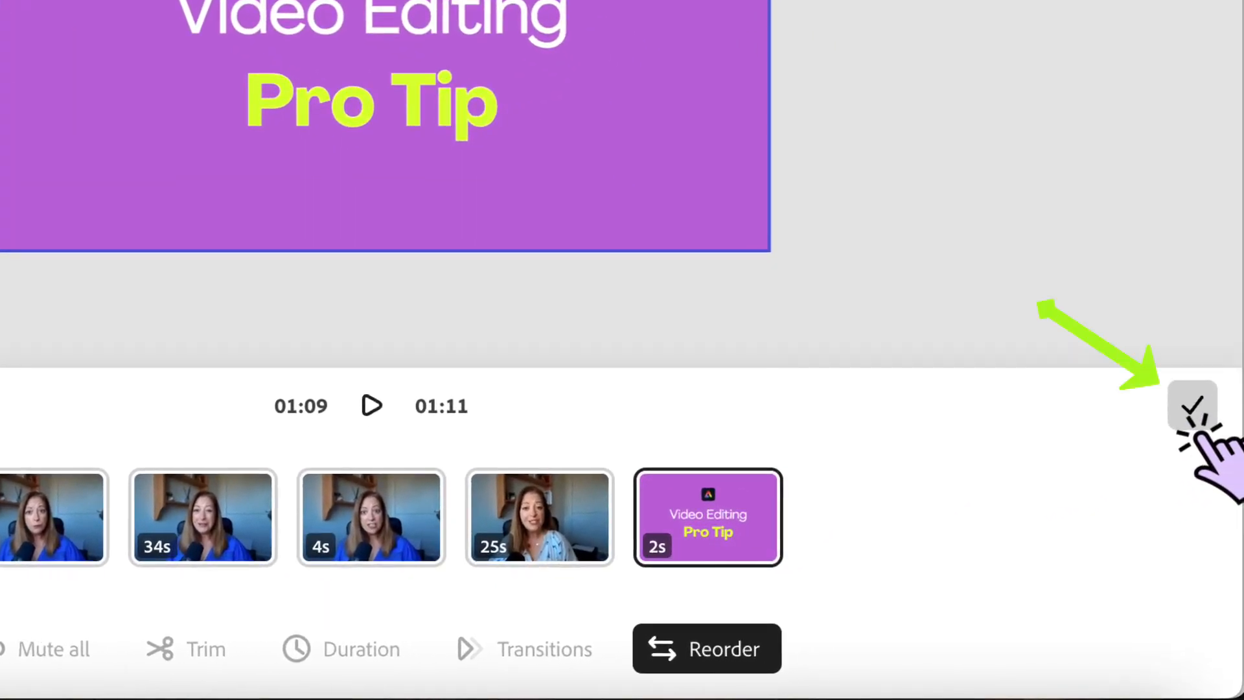
{"action": "left_click", "coordinate": [1192, 404]}
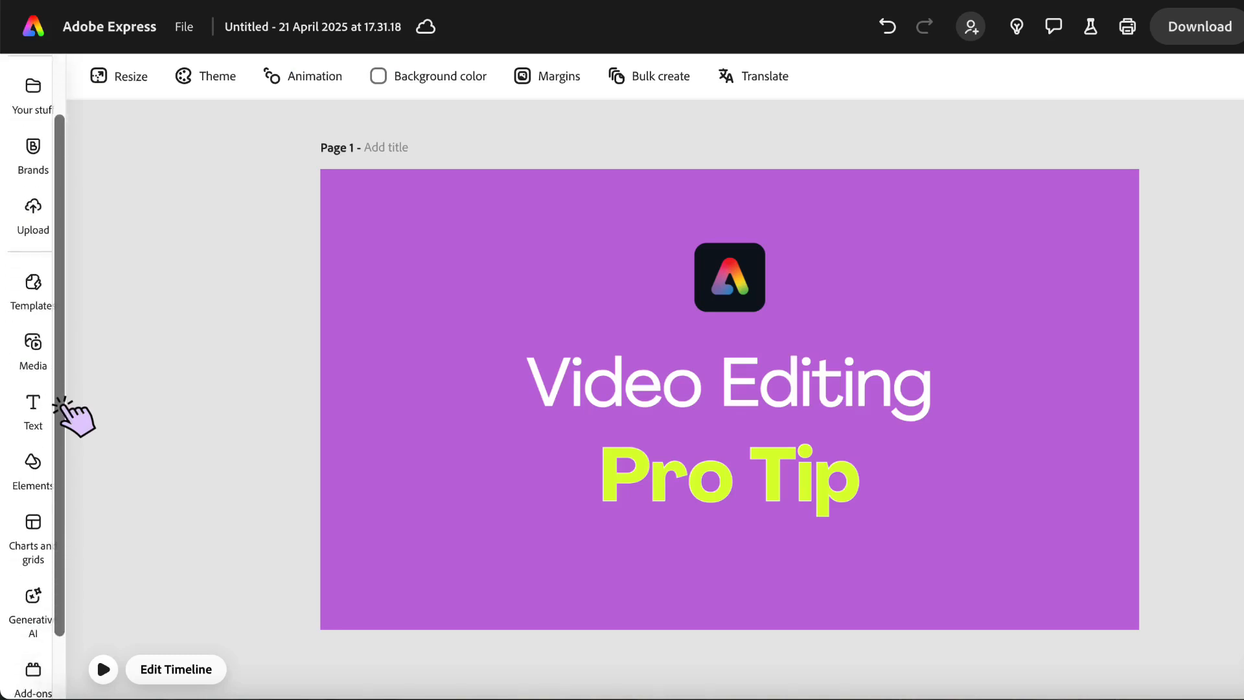
Search the add-ons for "vimeo", add the Vimeo add-on and sign in to it.
{"action": "scroll", "coordinate": [63, 403], "scroll_direction": "down", "scroll_amount": 2}
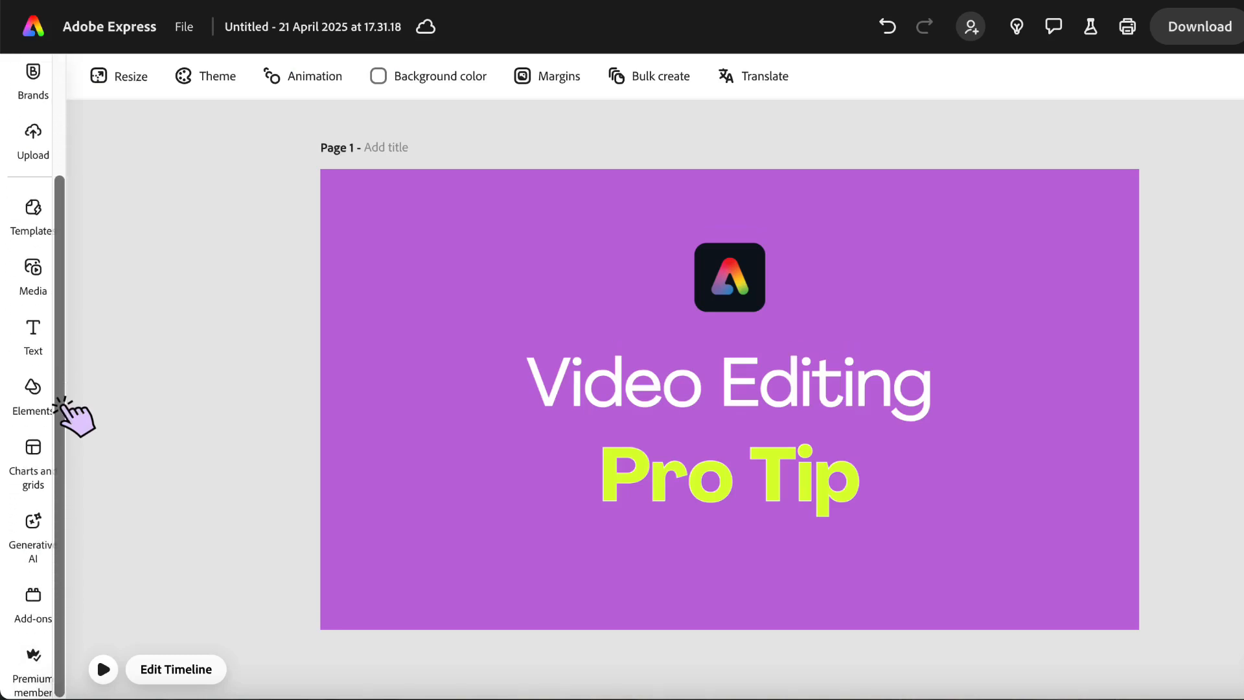
{"action": "mouse_move", "coordinate": [36, 599]}
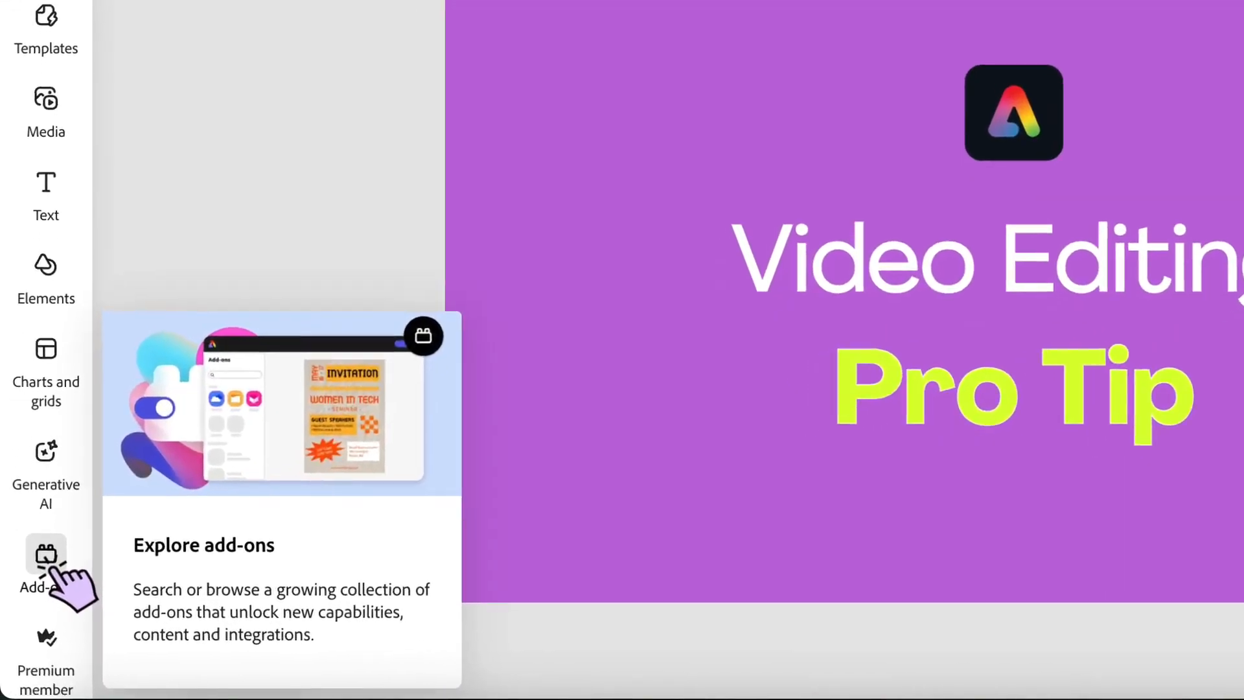
{"action": "left_click", "coordinate": [49, 565]}
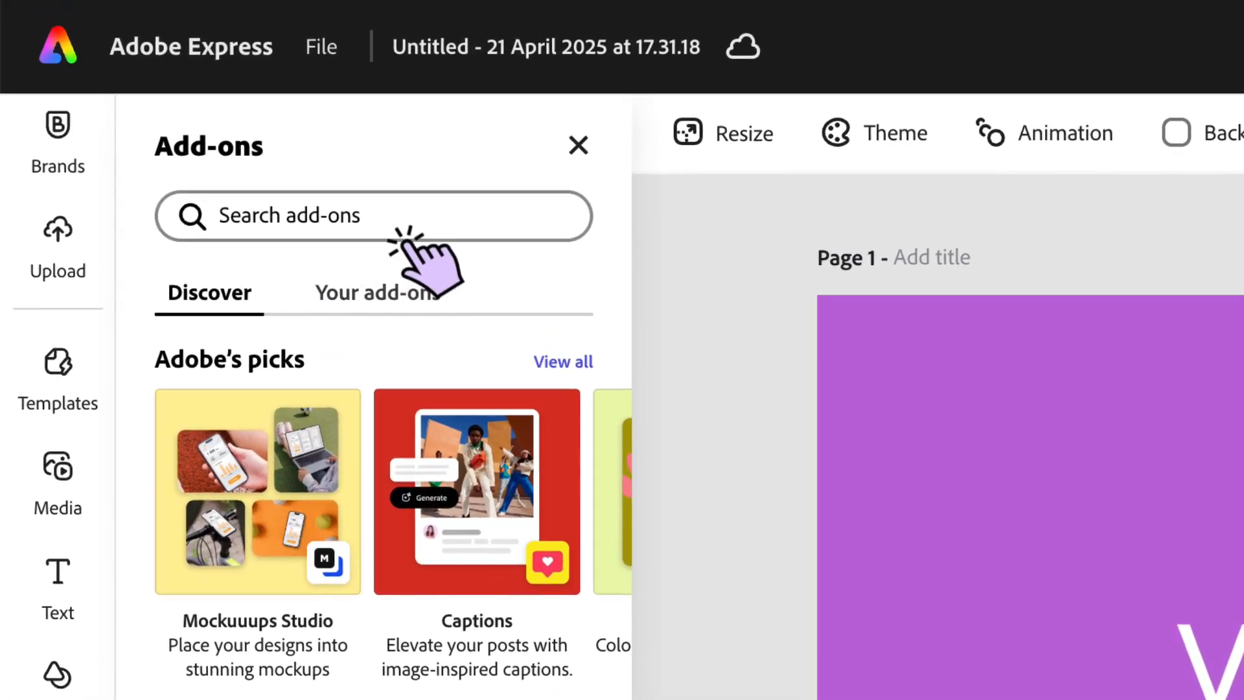
{"action": "left_click", "coordinate": [363, 78]}
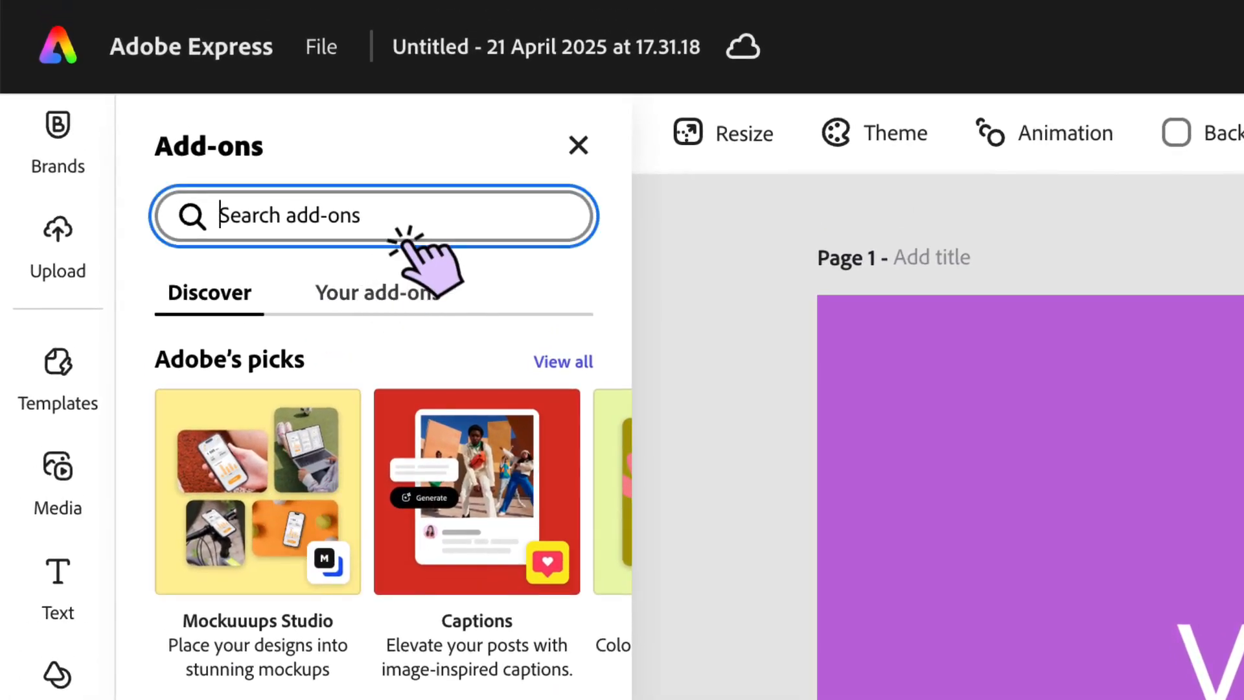
{"action": "type", "text": "vimeo"}
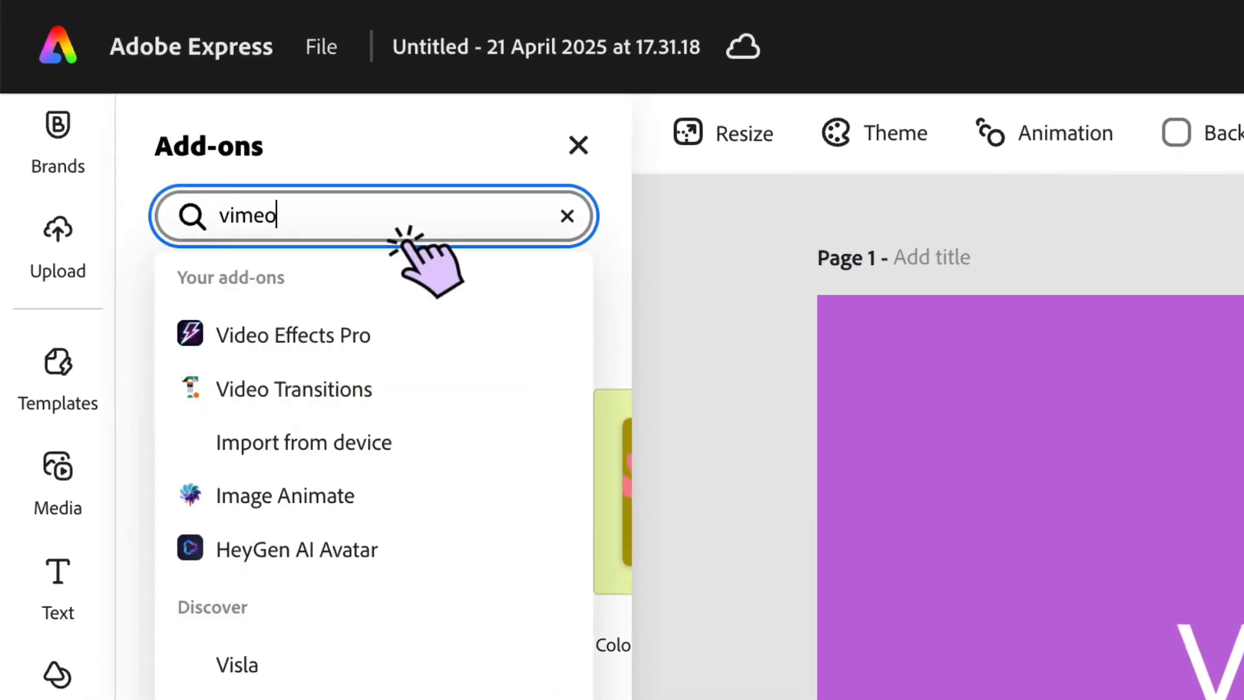
{"action": "left_click", "coordinate": [337, 336]}
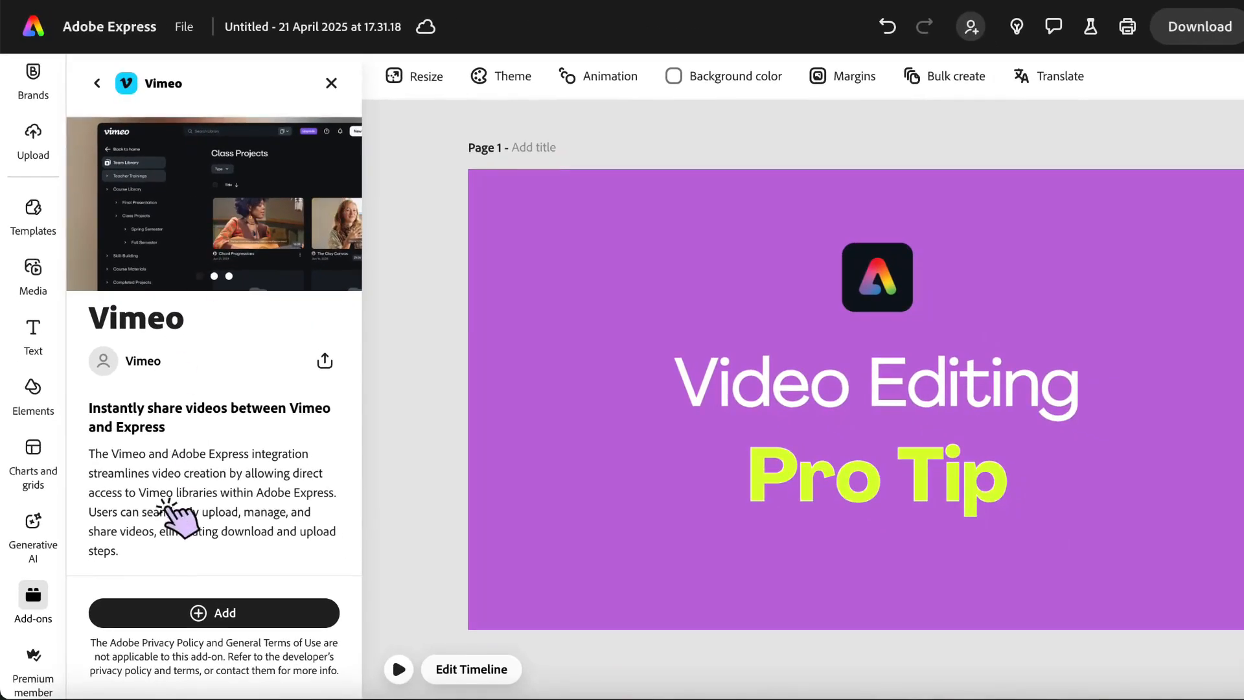
{"action": "left_click", "coordinate": [185, 617]}
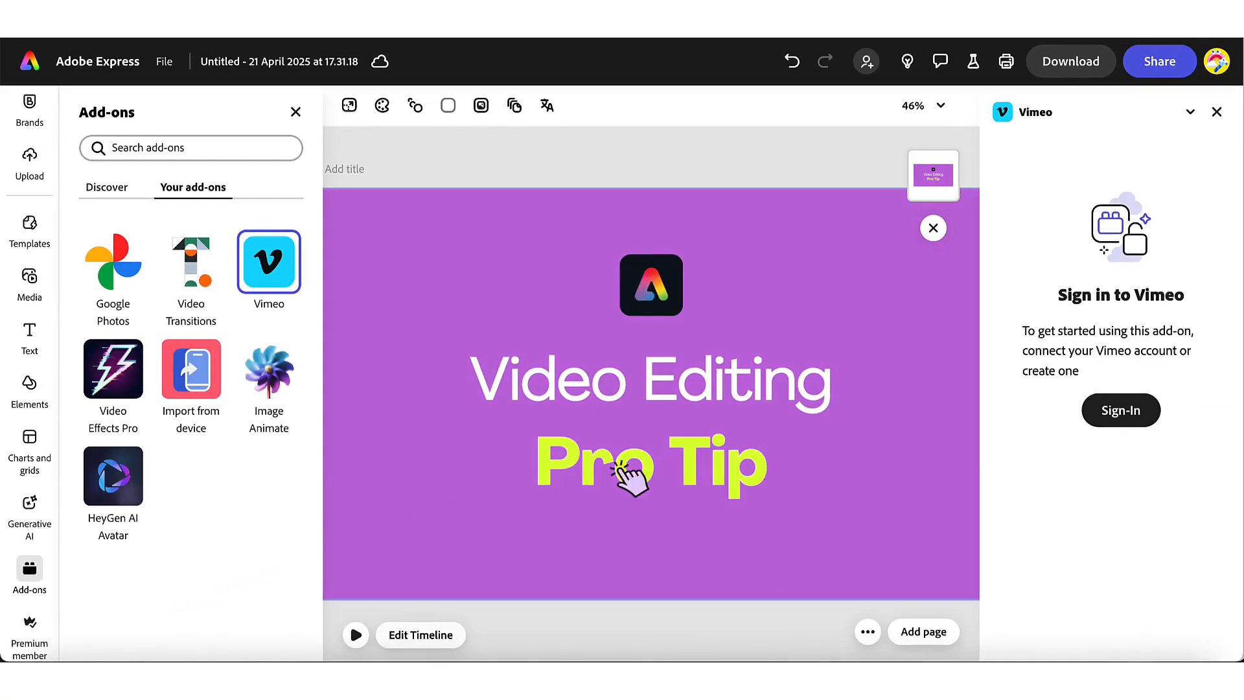
{"action": "left_click", "coordinate": [1128, 417]}
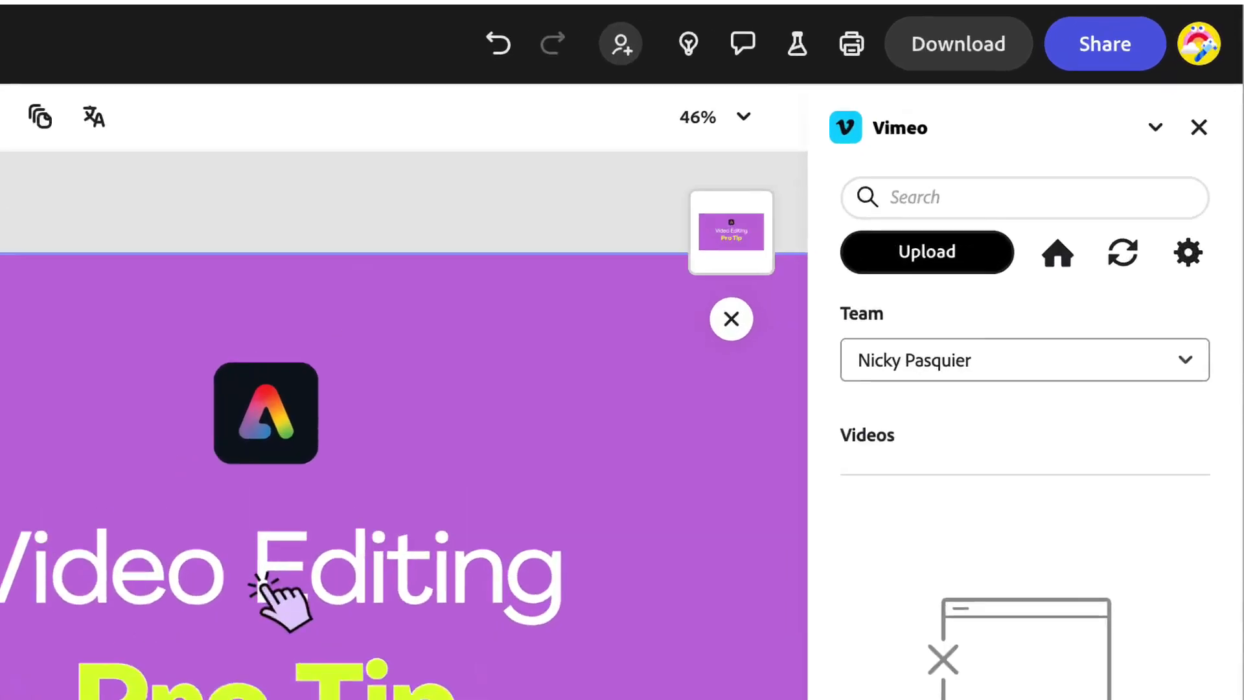
Start a Vimeo upload titled "Adobe Express Videos Made Easy" with the description "Cool Video Tips".
{"action": "left_click", "coordinate": [1048, 188]}
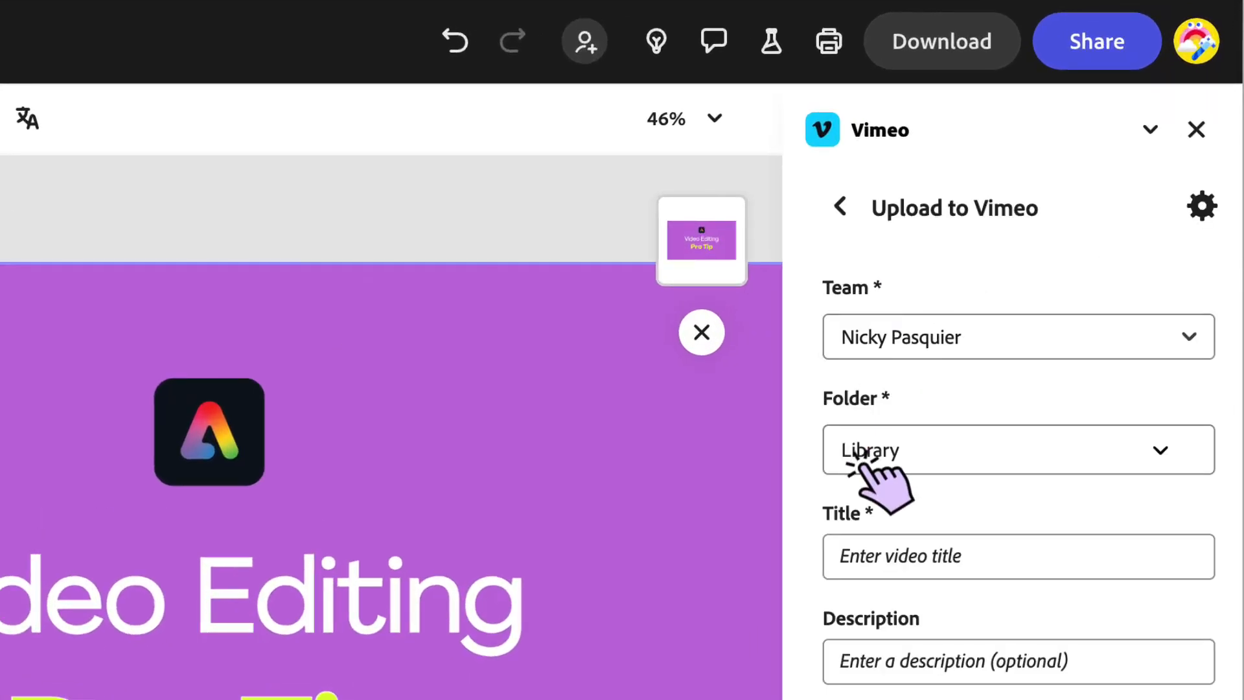
{"action": "left_click", "coordinate": [842, 556]}
{"action": "type", "text": "Adobe Express V"}
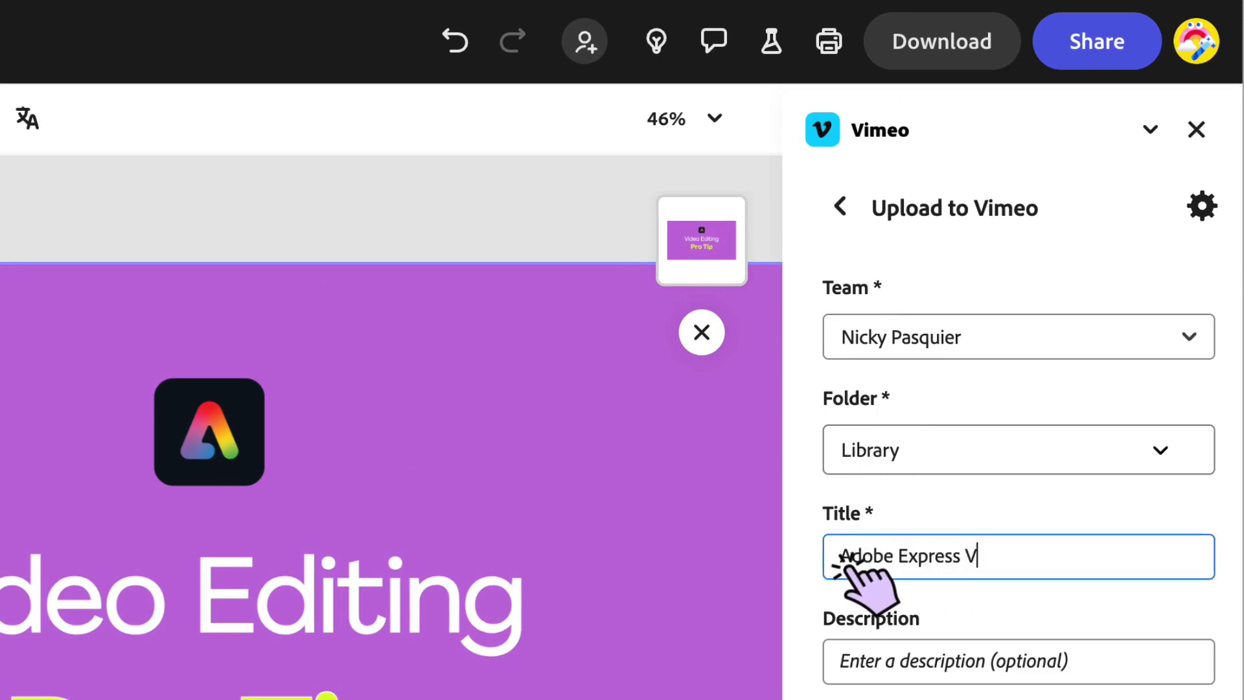
{"action": "type", "text": "ideos Made"}
{"action": "type", "text": "Easy"}
{"action": "left_click", "coordinate": [845, 664]}
{"action": "type", "text": "Cool Video Tips"}
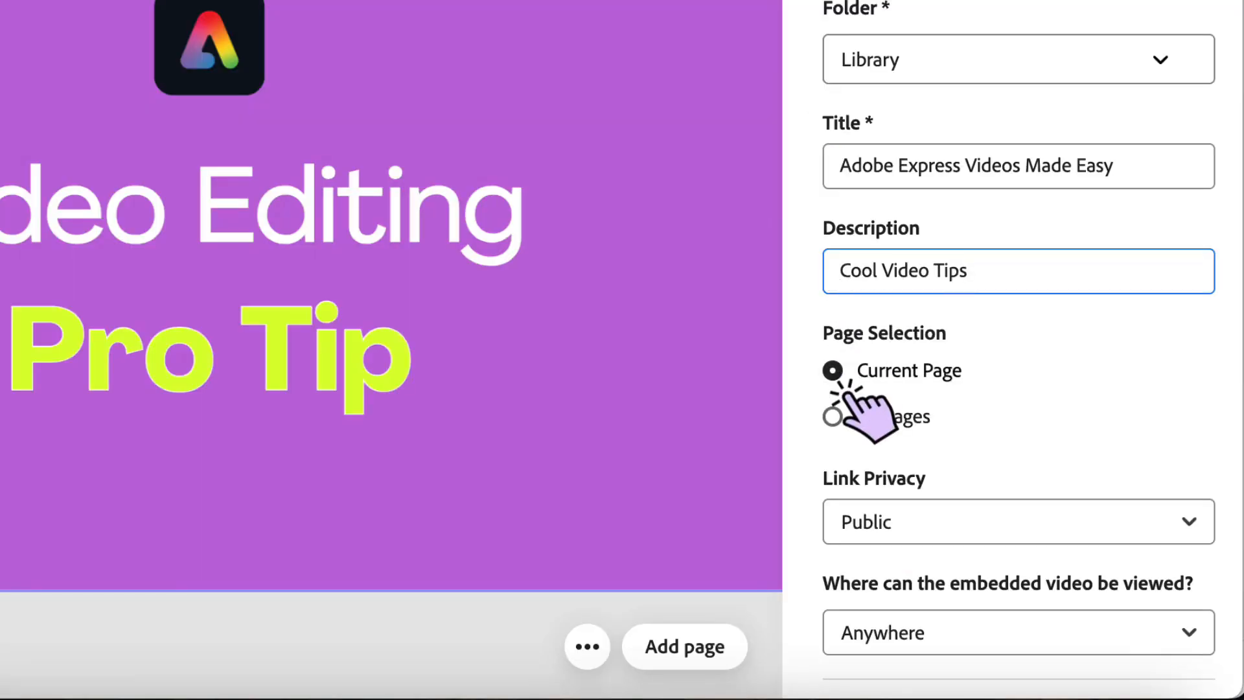
Set the upload to All Pages with Private link privacy and embedding Nowhere, and submit it to Vimeo.
{"action": "scroll", "coordinate": [844, 394], "scroll_direction": "down", "scroll_amount": 2}
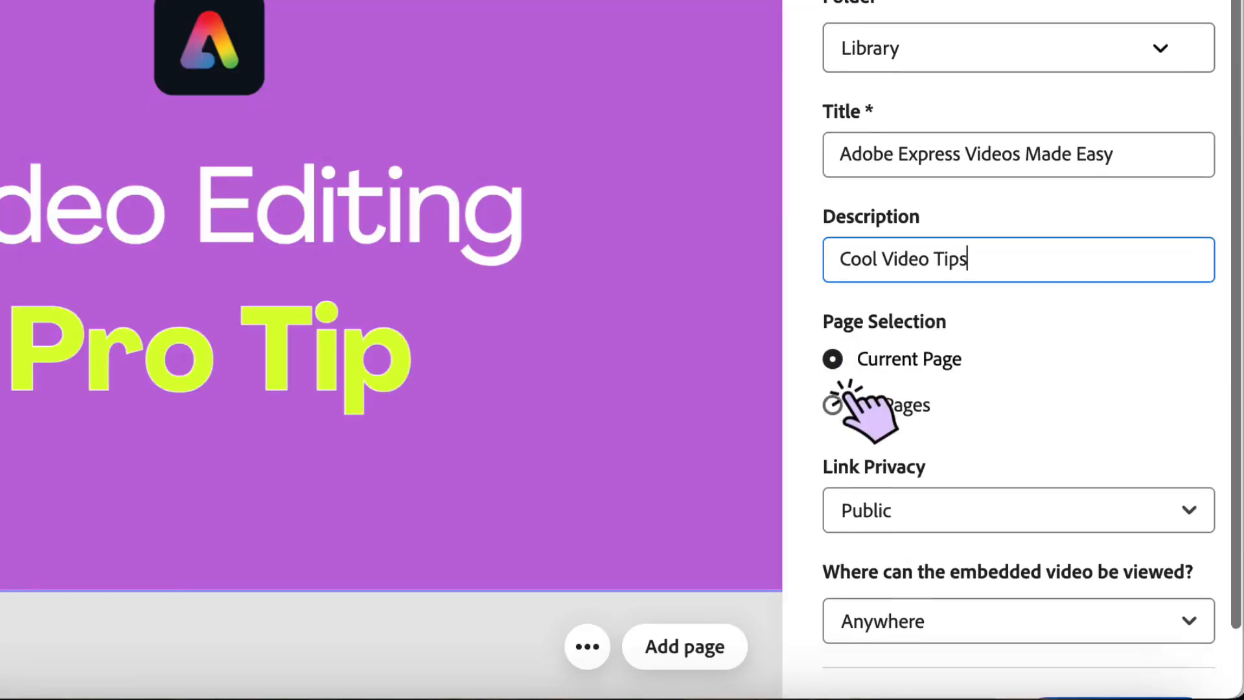
{"action": "left_click", "coordinate": [834, 332]}
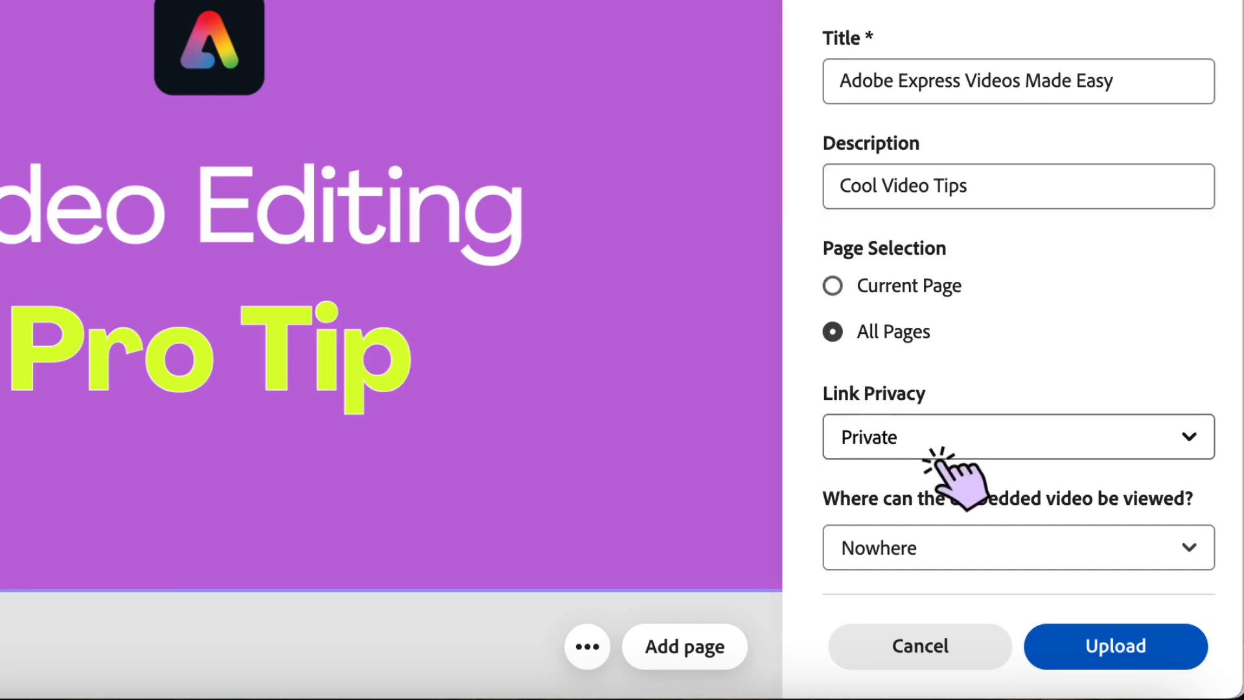
{"action": "left_click", "coordinate": [1083, 647]}
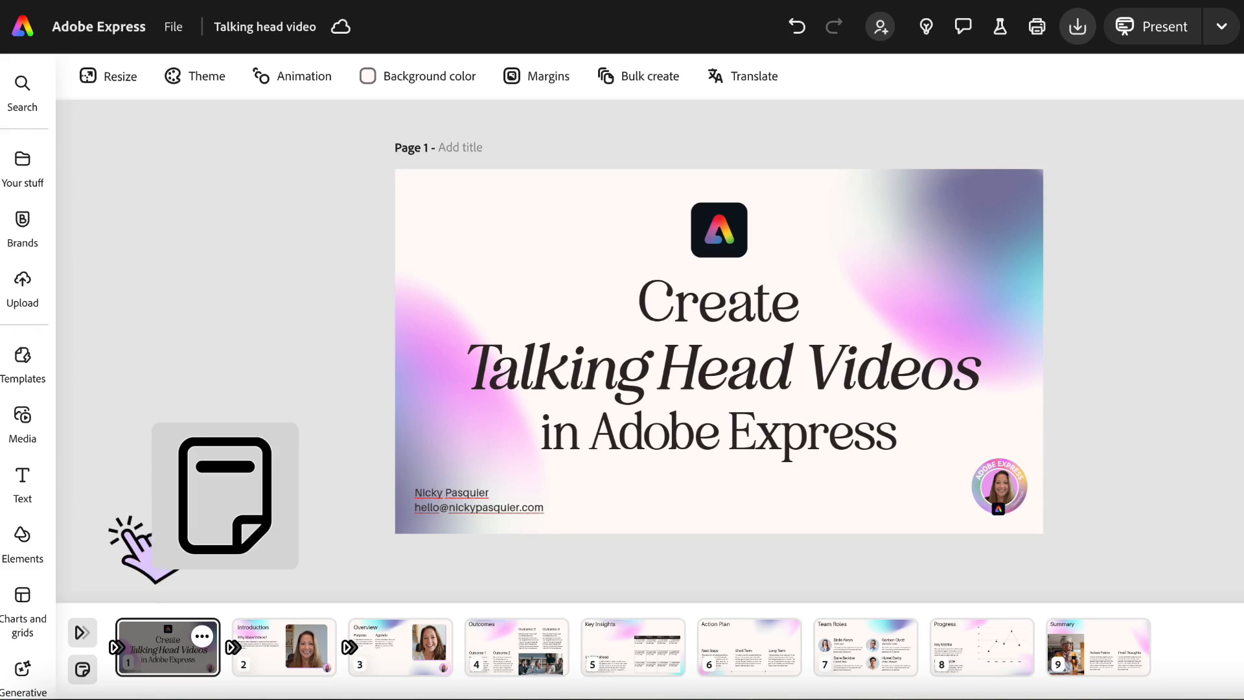
Review the presenter notes on pages 1, 2 and 3 of the Talking head video presentation, returning to page 1.
{"action": "left_click", "coordinate": [83, 668]}
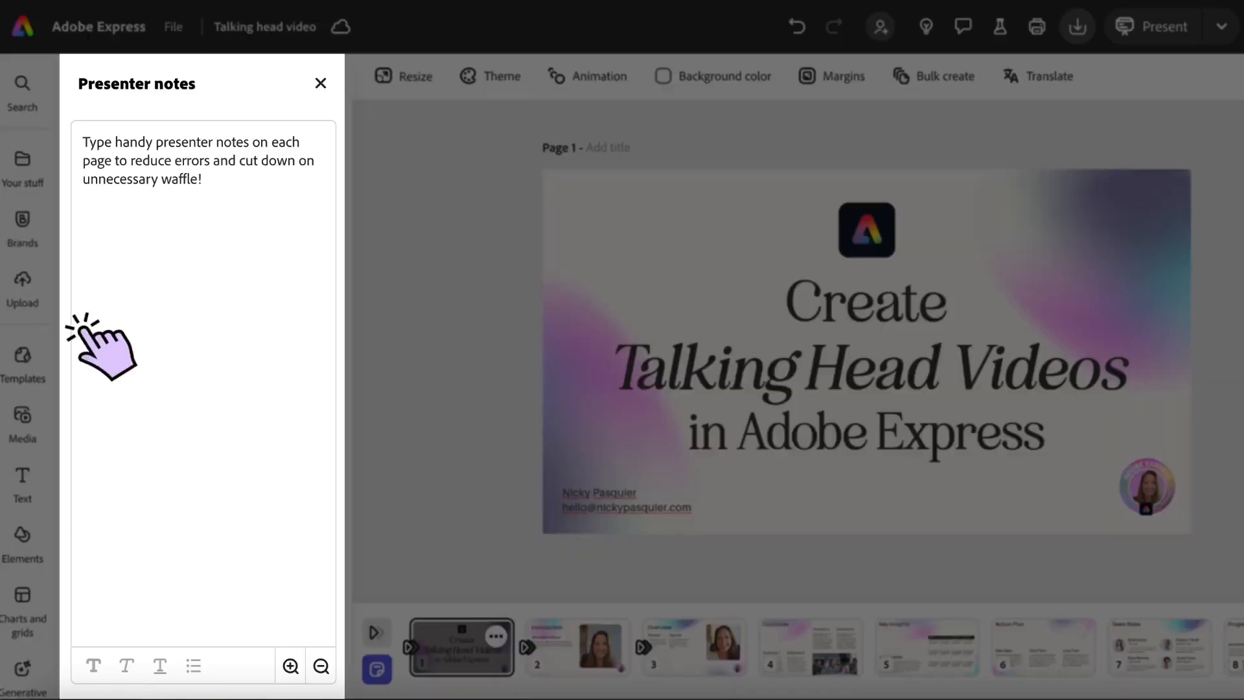
{"action": "left_click_drag", "start_coordinate": [83, 139], "coordinate": [198, 183]}
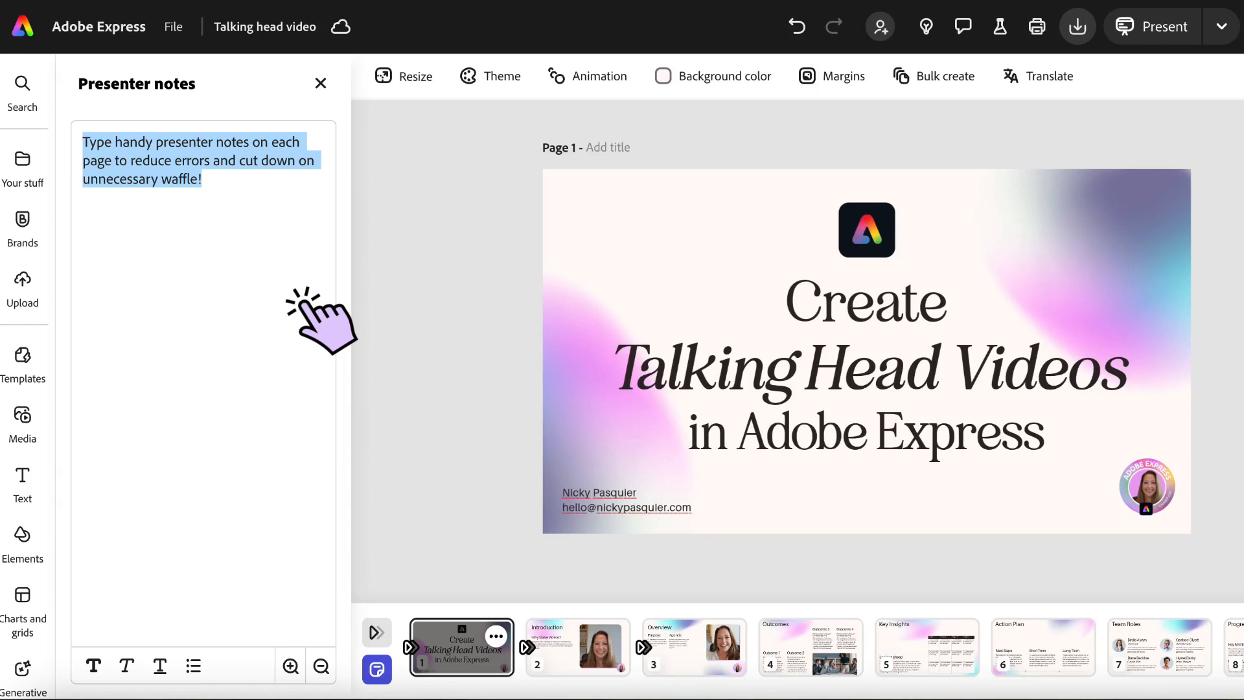
{"action": "left_click", "coordinate": [590, 638]}
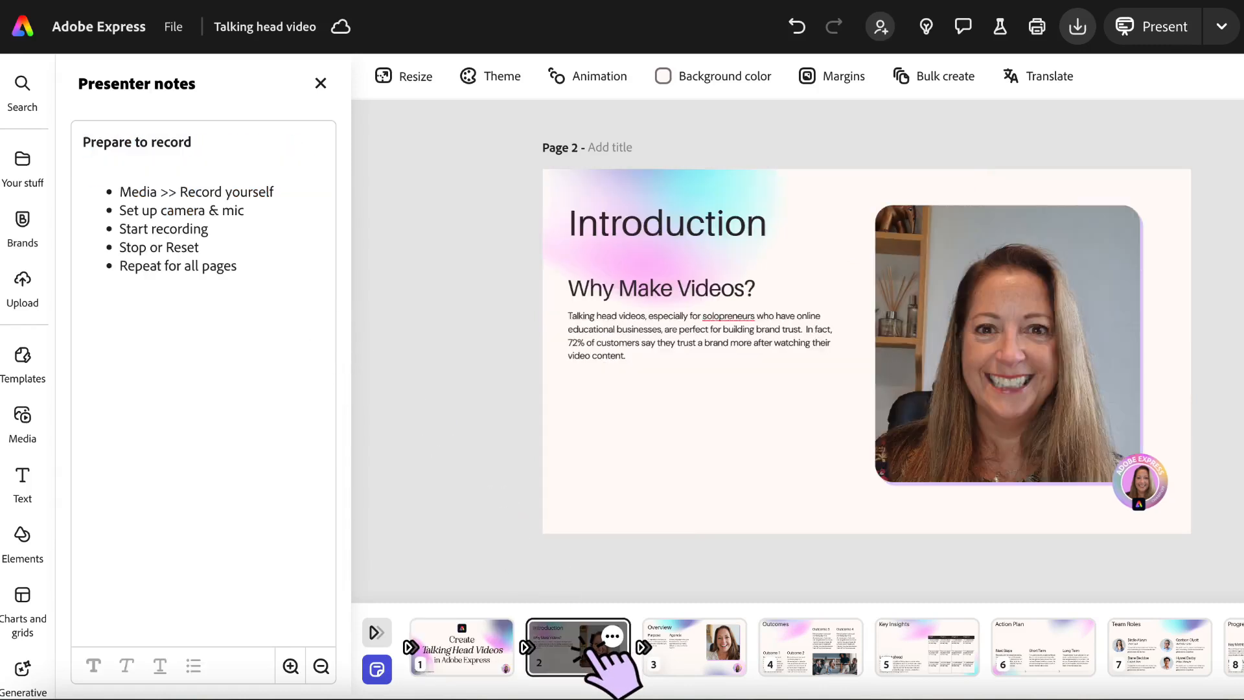
{"action": "left_click", "coordinate": [673, 648]}
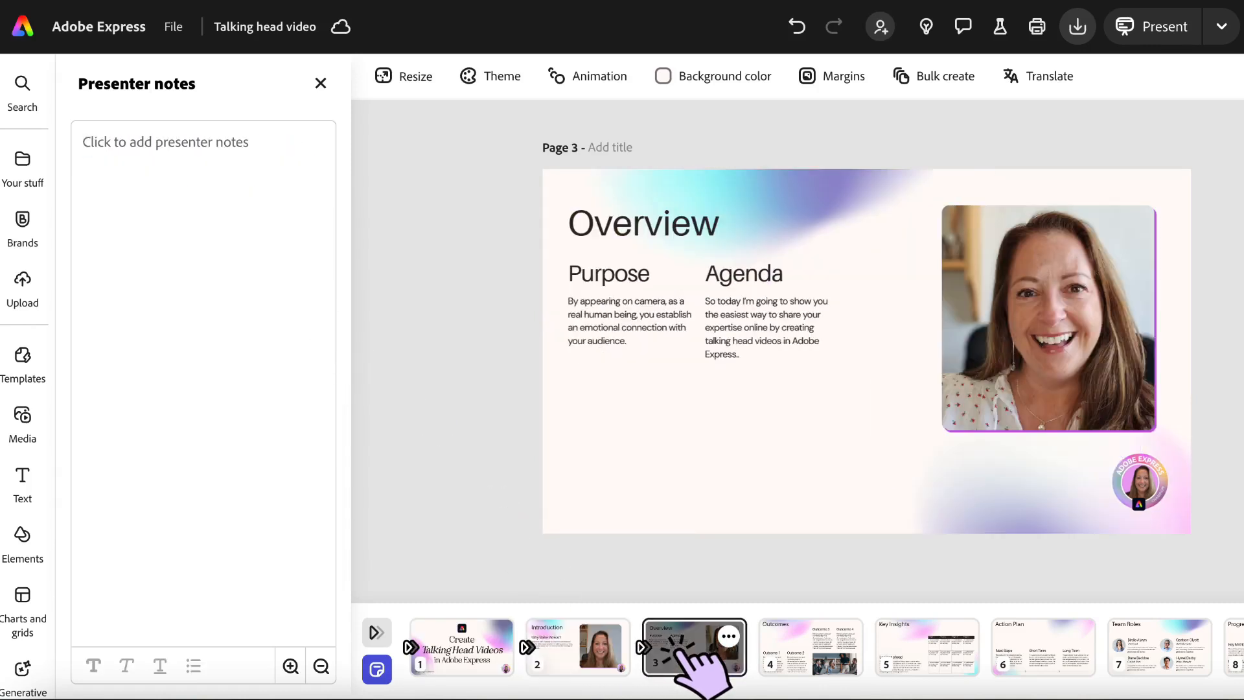
{"action": "left_click", "coordinate": [487, 646]}
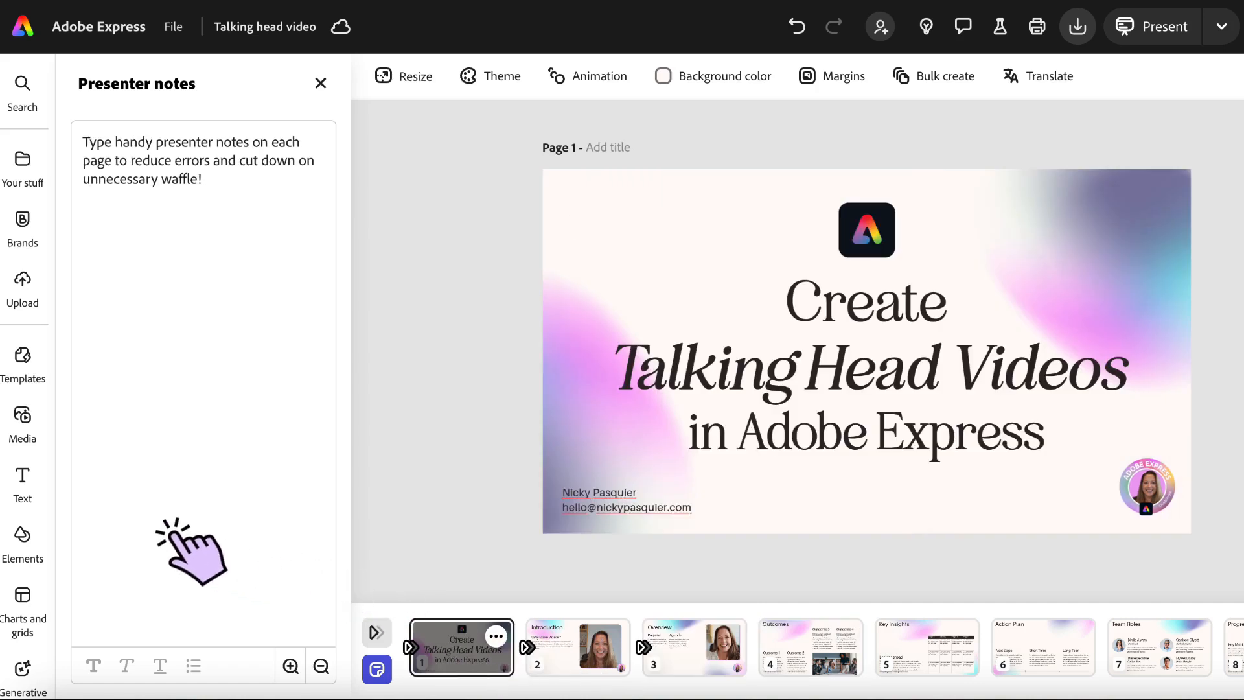
Open the Record yourself feature from the video media for page 1.
{"action": "left_click", "coordinate": [36, 469]}
{"action": "left_click", "coordinate": [29, 438]}
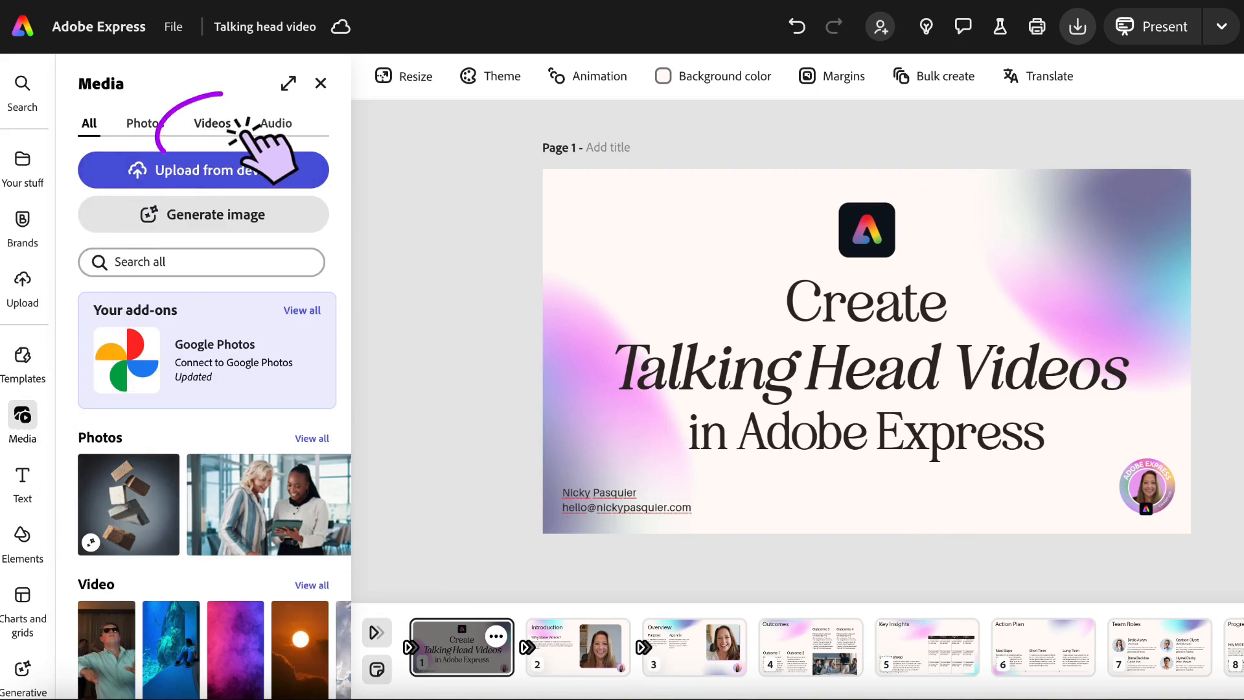
{"action": "left_click", "coordinate": [228, 129]}
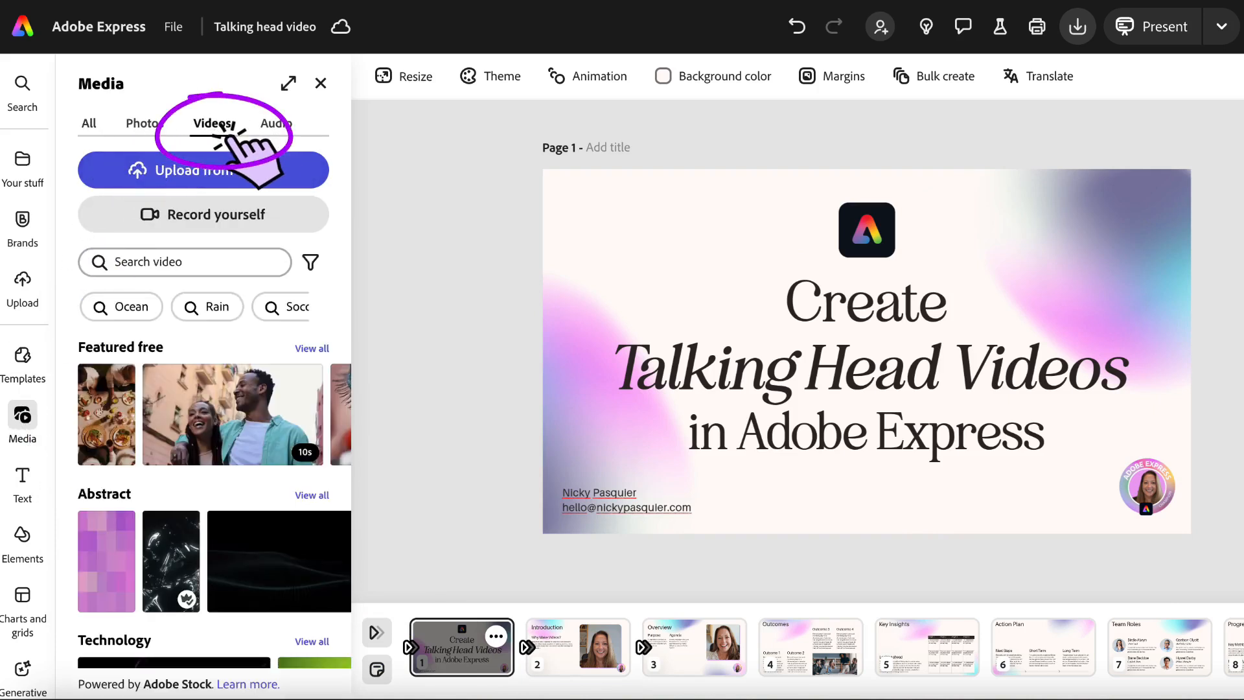
{"action": "left_click", "coordinate": [206, 218]}
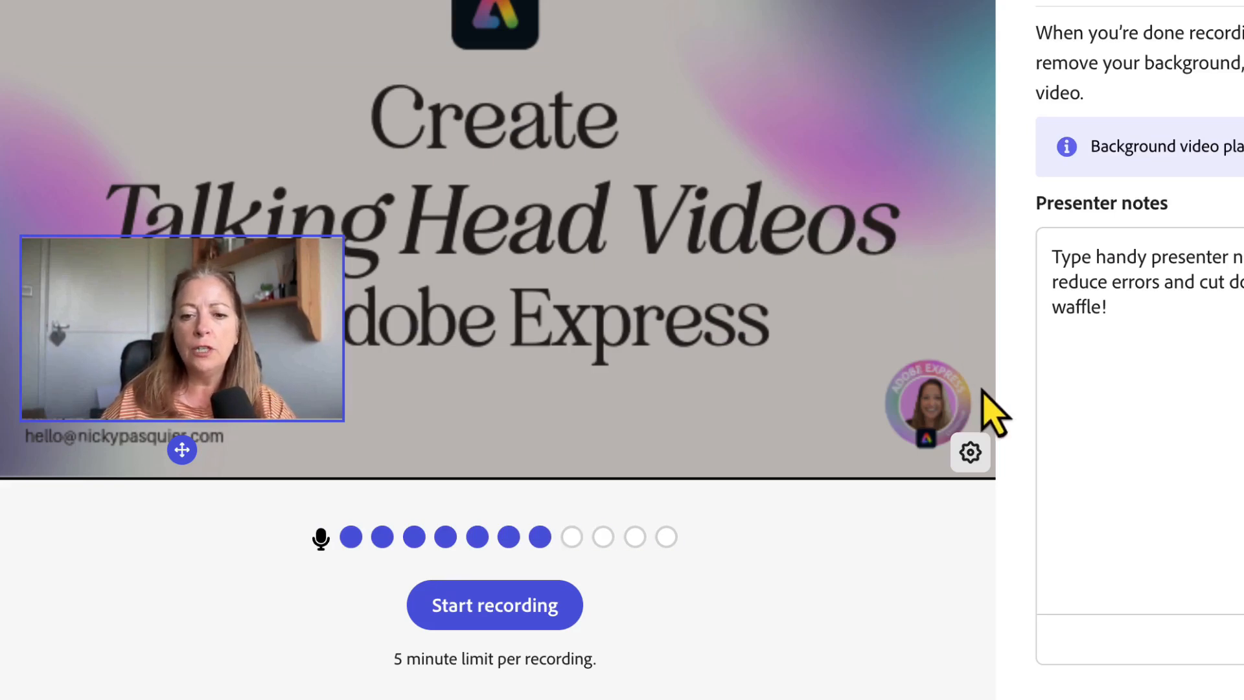
Check the camera and microphone choices in the recording settings.
{"action": "left_click", "coordinate": [977, 463]}
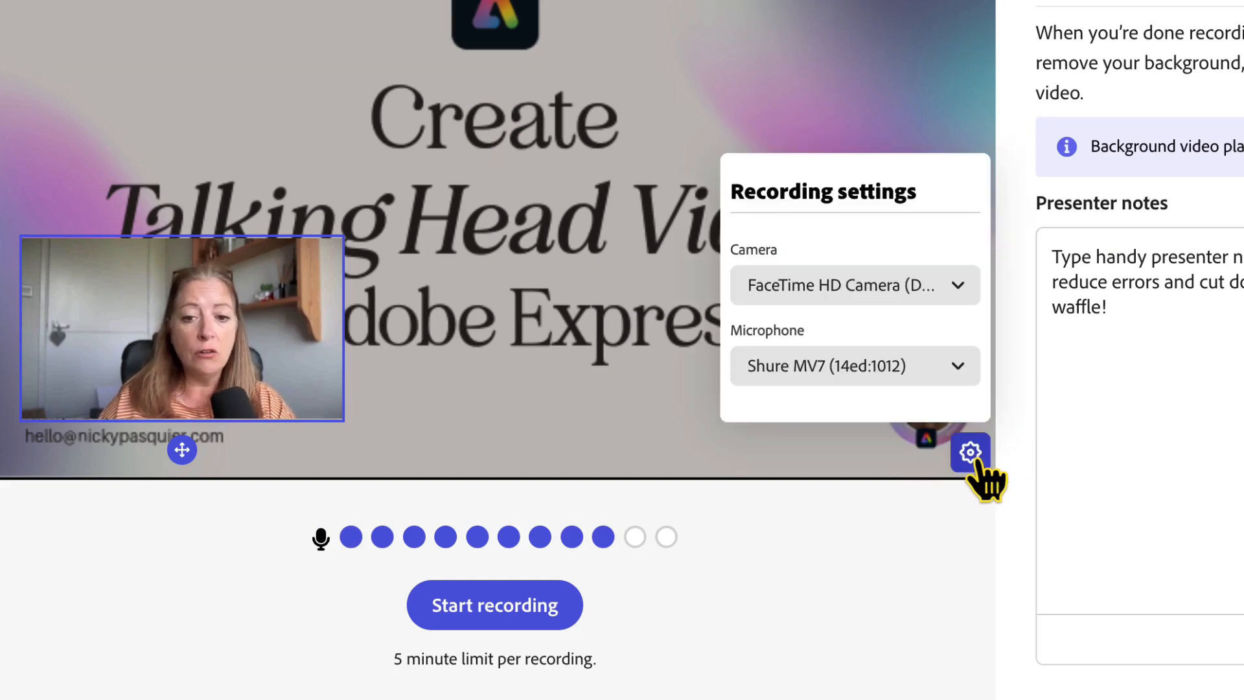
{"action": "left_click", "coordinate": [965, 299]}
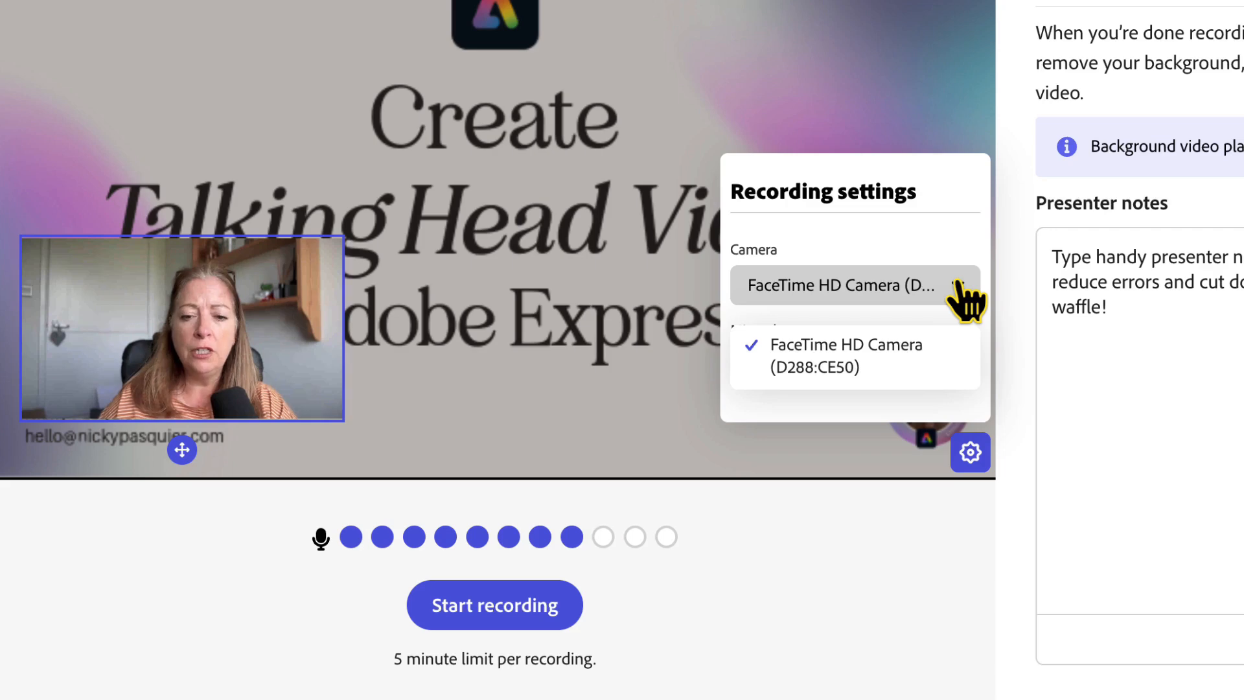
{"action": "left_click", "coordinate": [926, 292]}
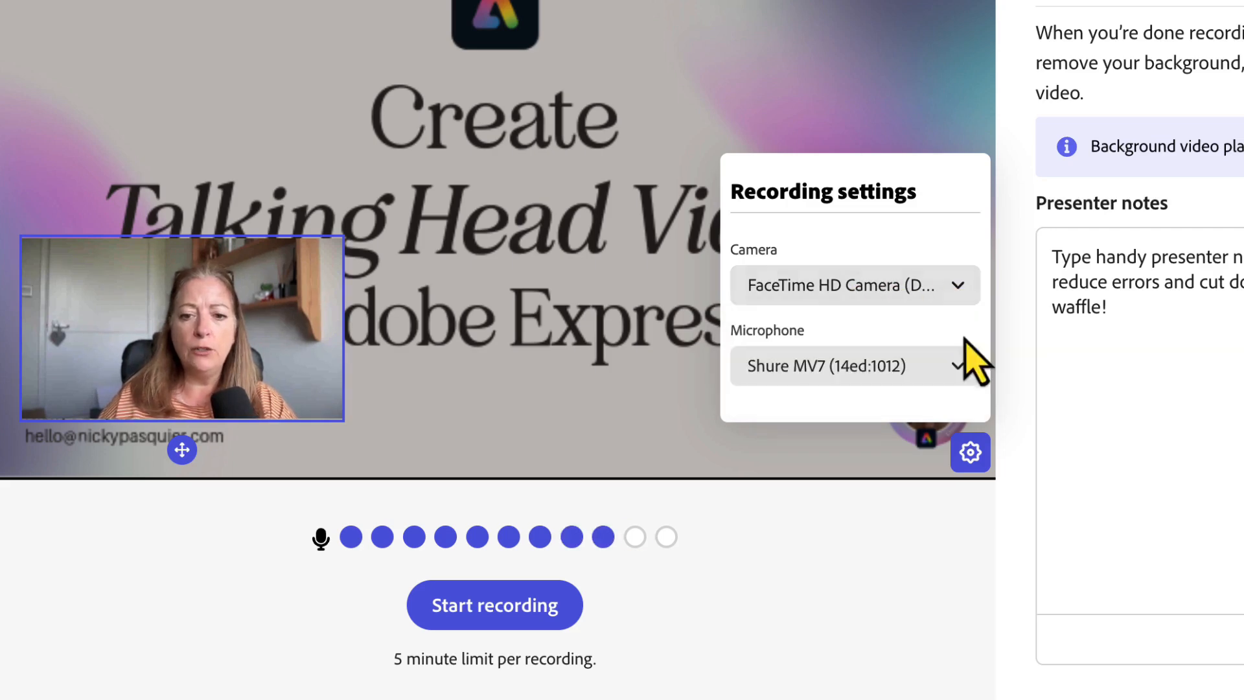
{"action": "left_click", "coordinate": [956, 365]}
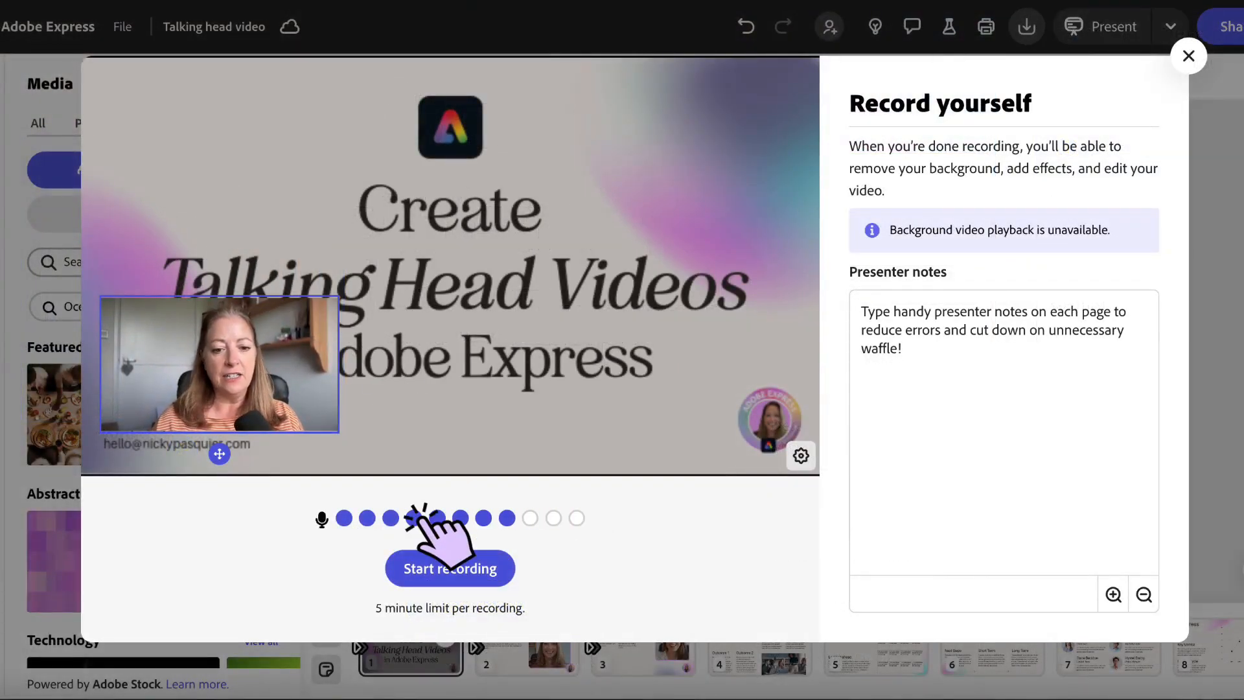
Record a short webcam clip over page 1 and save the recording to the page.
{"action": "left_click", "coordinate": [444, 568]}
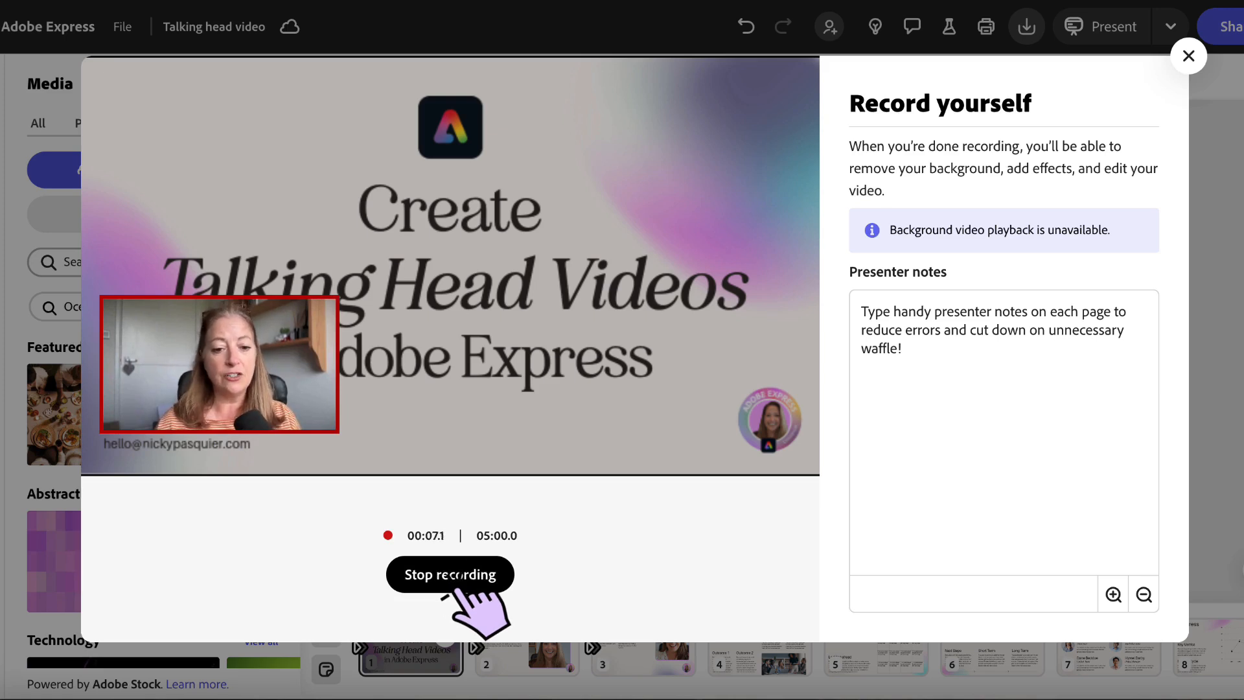
{"action": "left_click", "coordinate": [455, 579]}
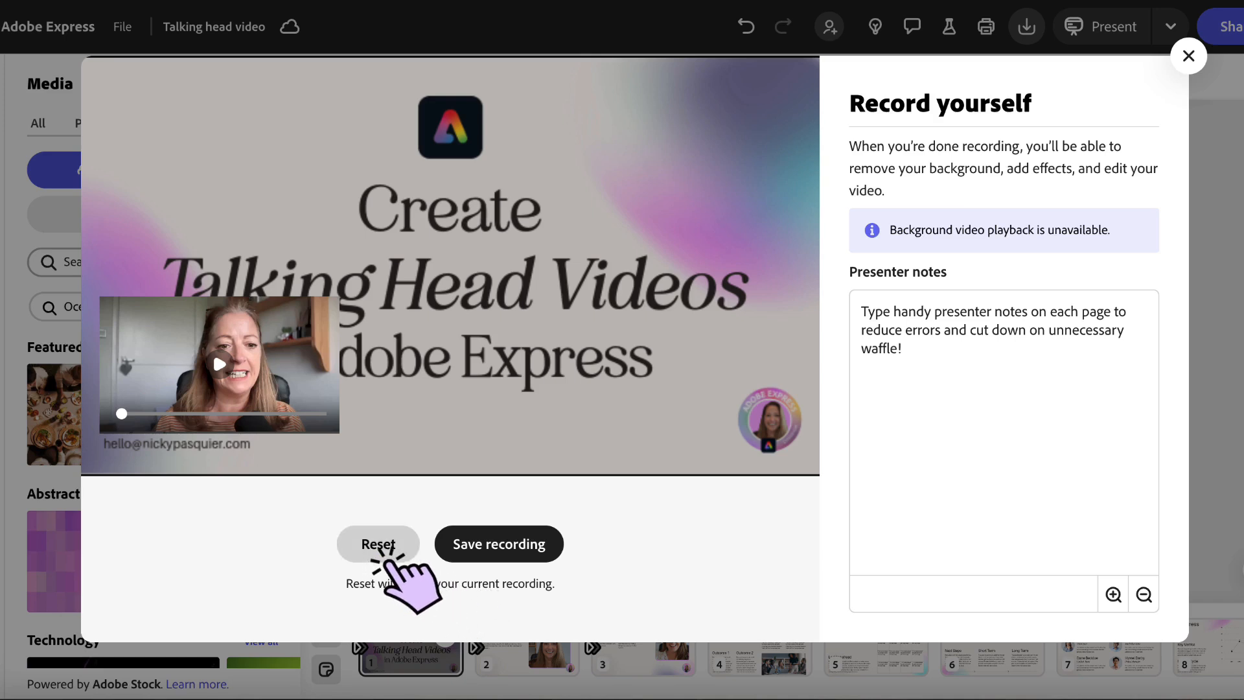
{"action": "left_click", "coordinate": [507, 564]}
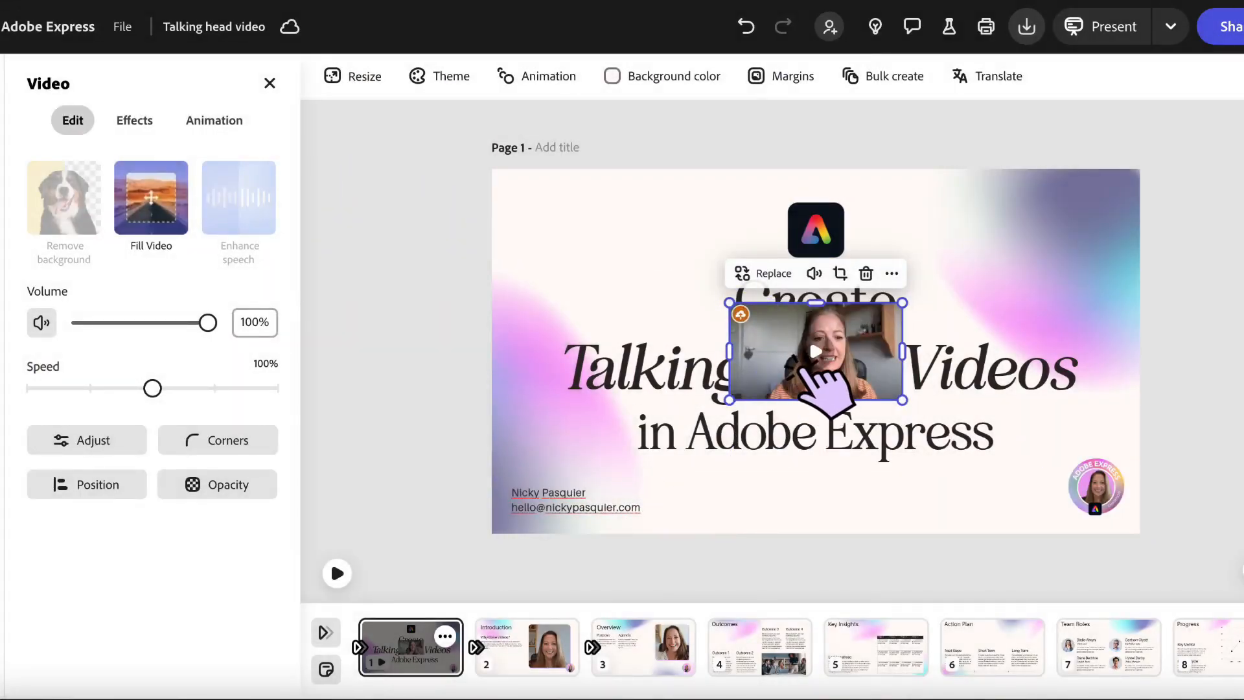
Move the recorded video to the upper-left corner of page 1 and crop it to a circle shape.
{"action": "left_click", "coordinate": [732, 356]}
{"action": "left_click_drag", "start_coordinate": [736, 361], "coordinate": [594, 252]}
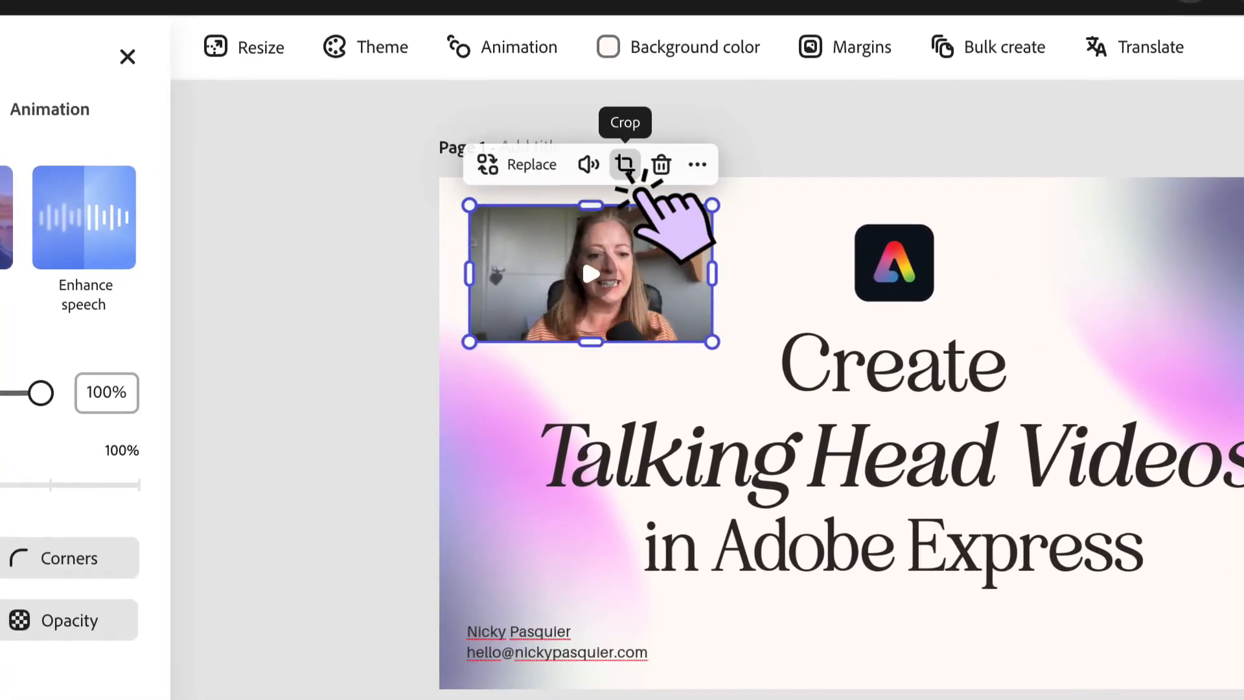
{"action": "left_click", "coordinate": [625, 165]}
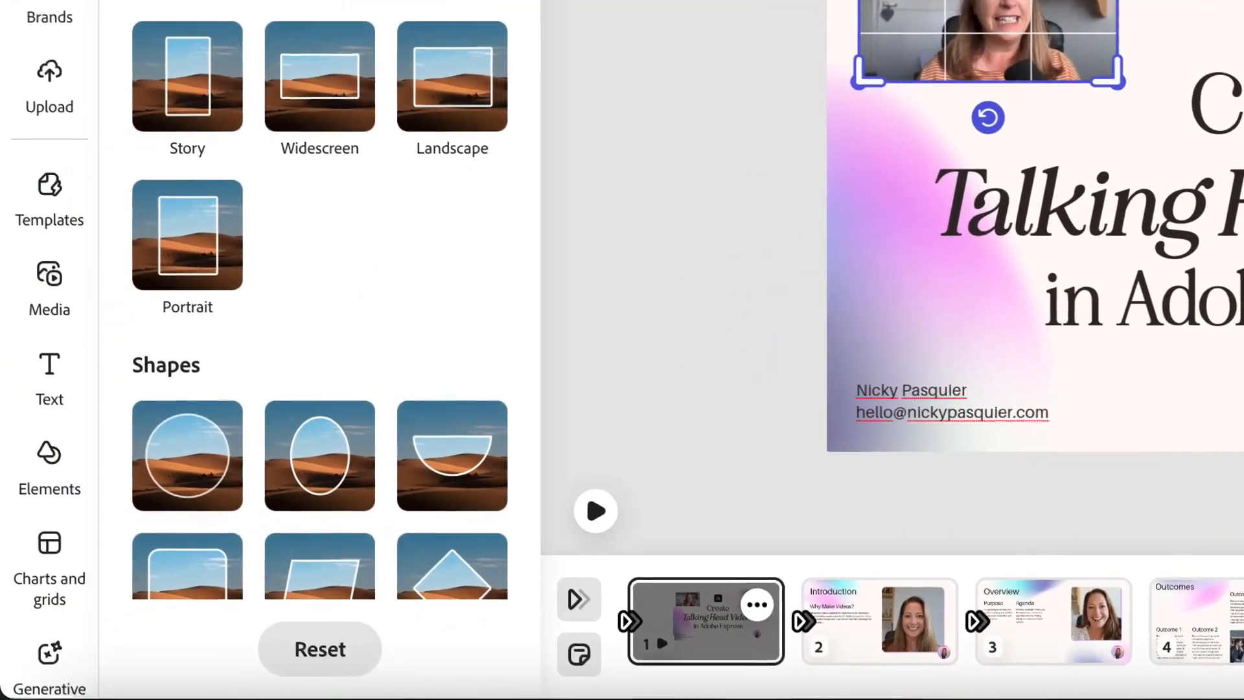
{"action": "left_click", "coordinate": [189, 446]}
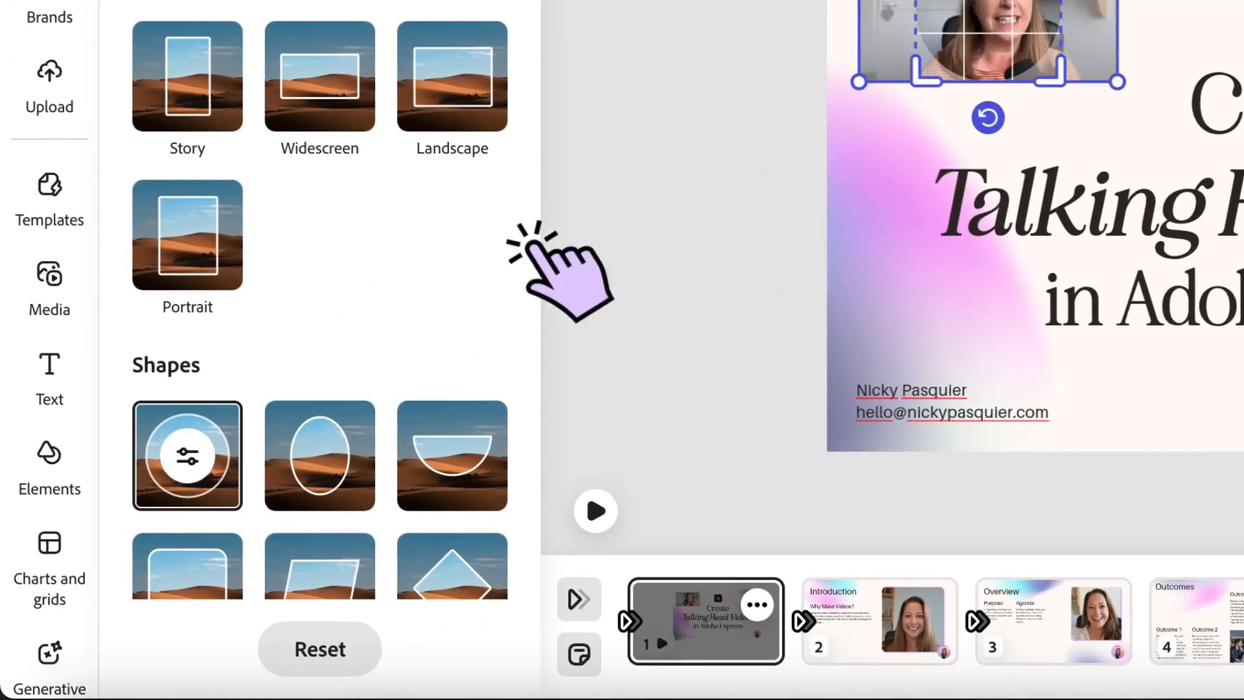
{"action": "left_click", "coordinate": [770, 167]}
{"action": "left_click", "coordinate": [771, 168]}
{"action": "left_click", "coordinate": [983, 64]}
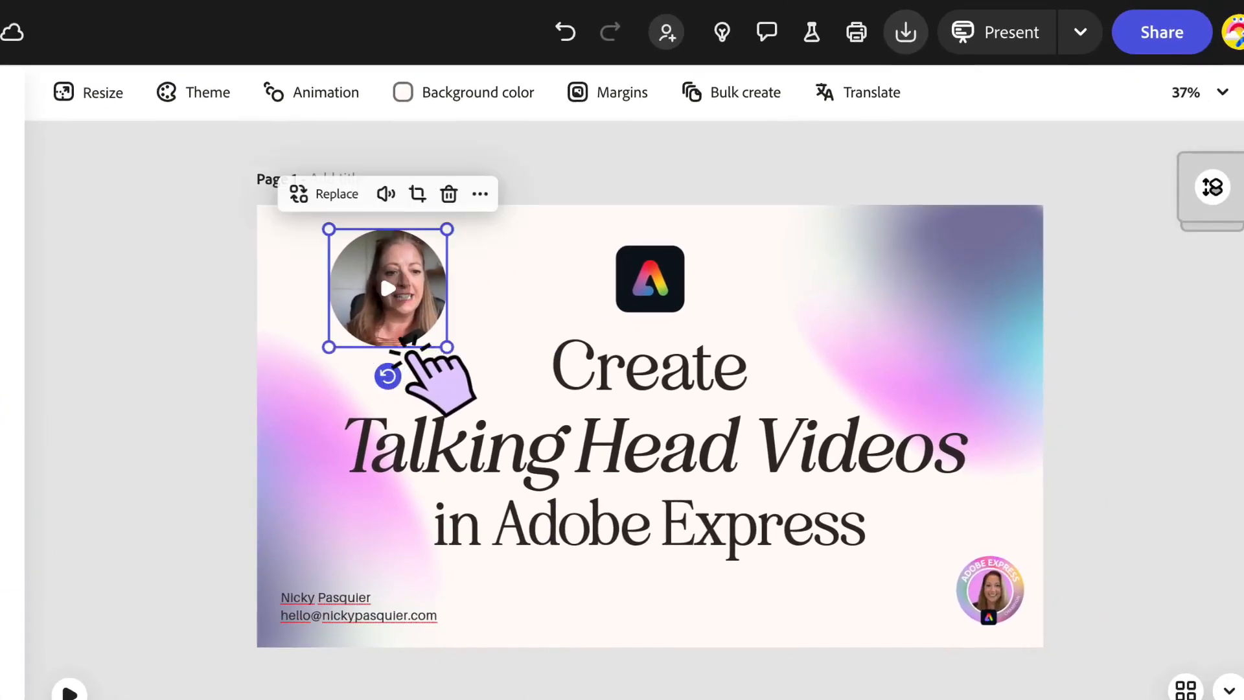
Shrink the circular video on page 1 and move it farther down and to the left.
{"action": "left_click_drag", "start_coordinate": [447, 347], "coordinate": [398, 329]}
{"action": "left_click_drag", "start_coordinate": [369, 273], "coordinate": [136, 355]}
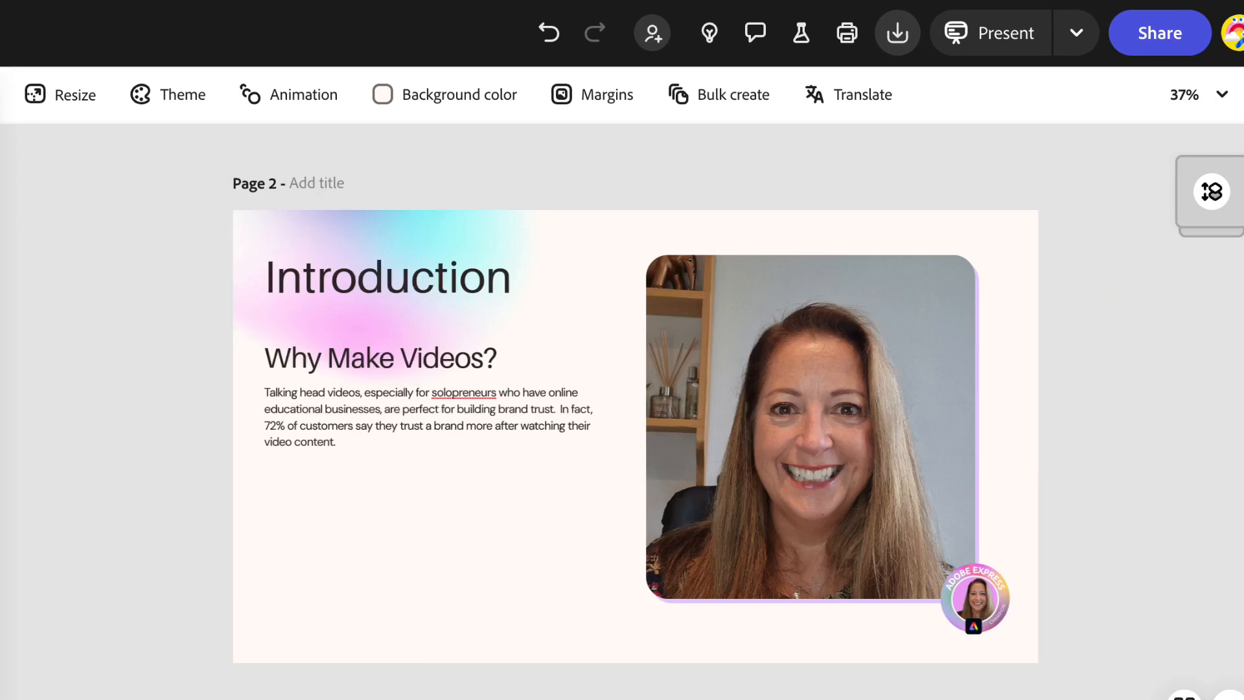